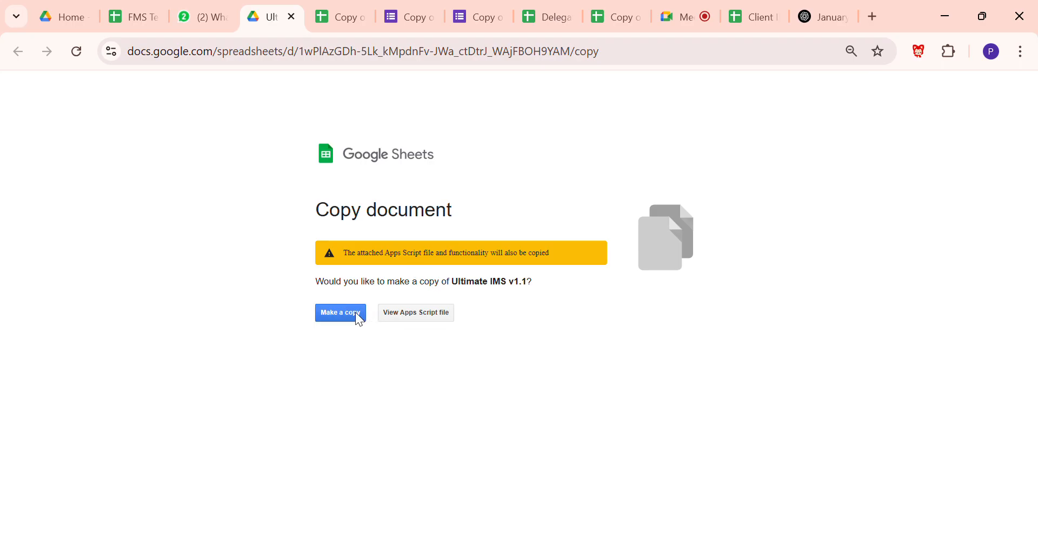
Step: Make a copy of the Ultimate IMS v1.1 spreadsheet together with its attached Apps Script file
left_click(342, 314)
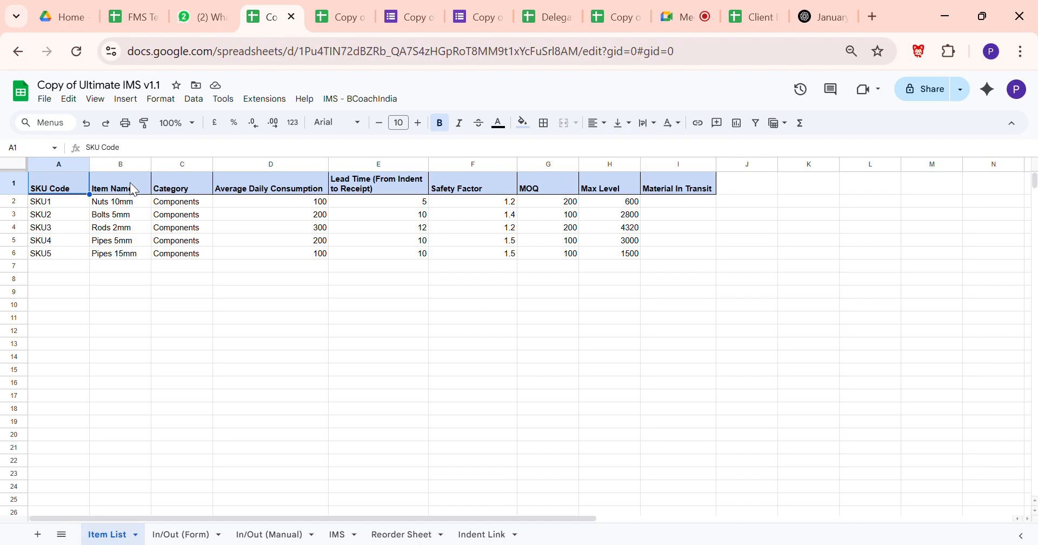
Step: Examine the SKU Code, Item Name and Category entries in the Item List sheet
left_click(60, 206)
left_click(63, 227)
left_click(64, 240)
left_click(64, 252)
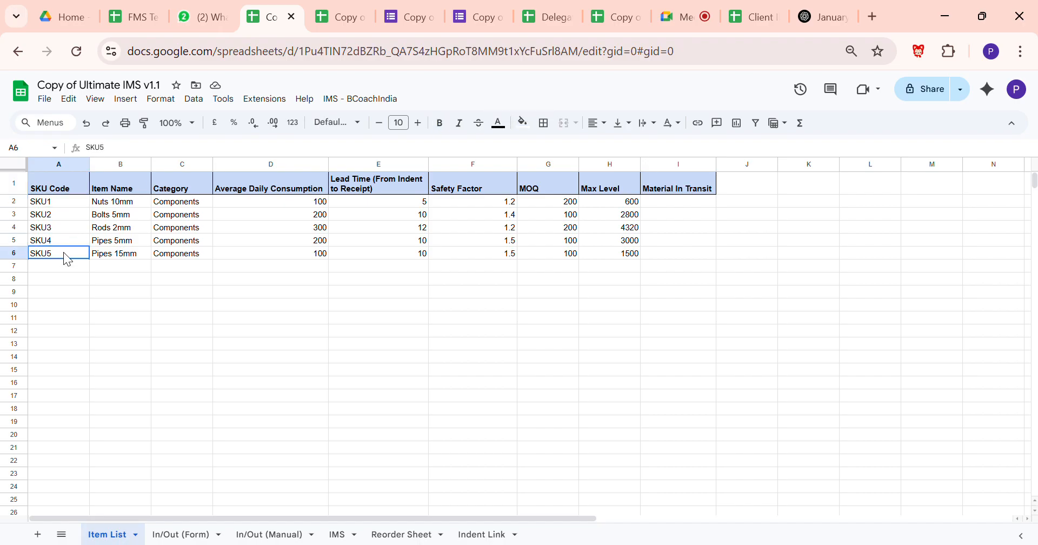
left_click(64, 203)
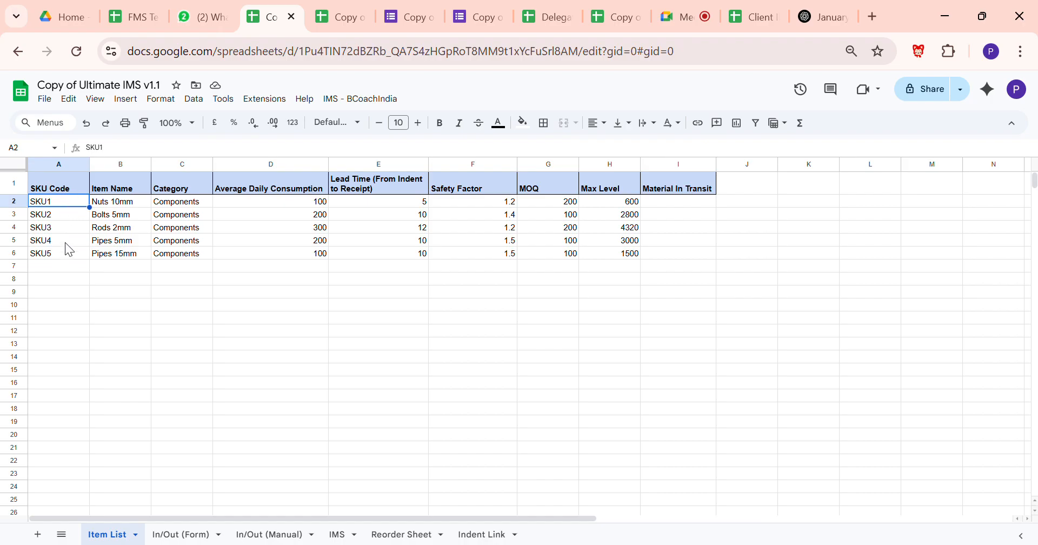
left_click(130, 207)
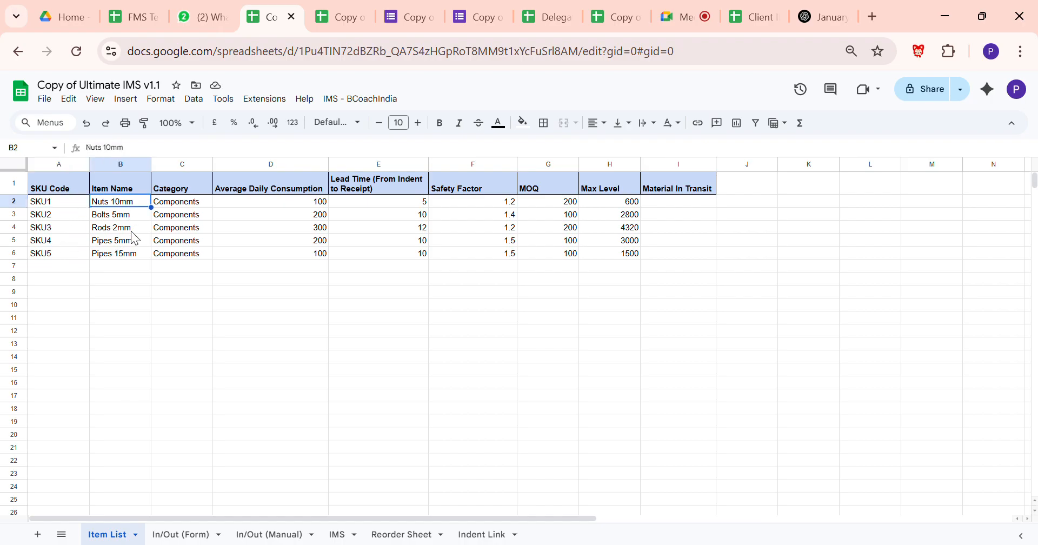
left_click(184, 216)
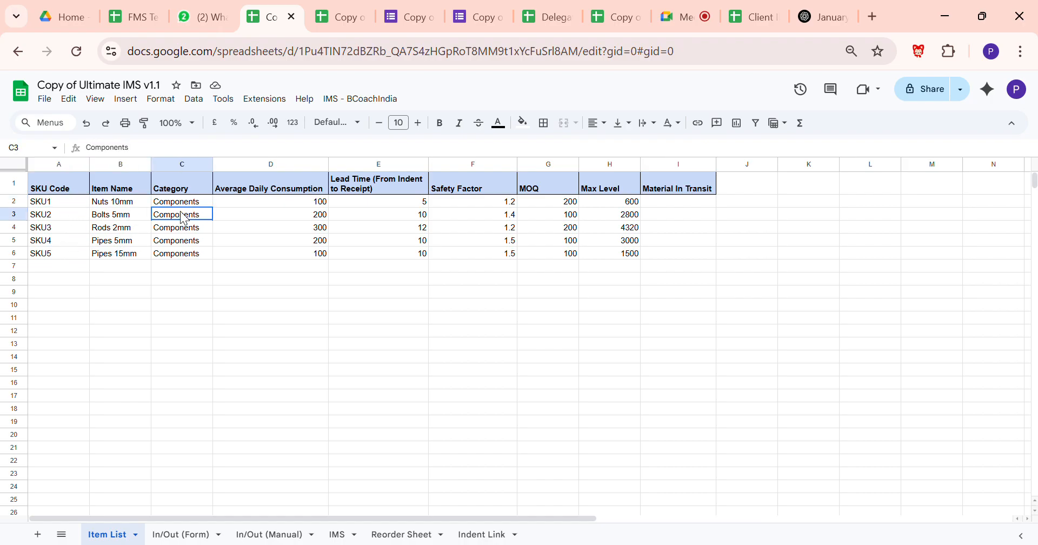
Step: Examine the consumption, lead time, safety factor, MOQ and Max Level values in the Item List sheet
left_click(291, 201)
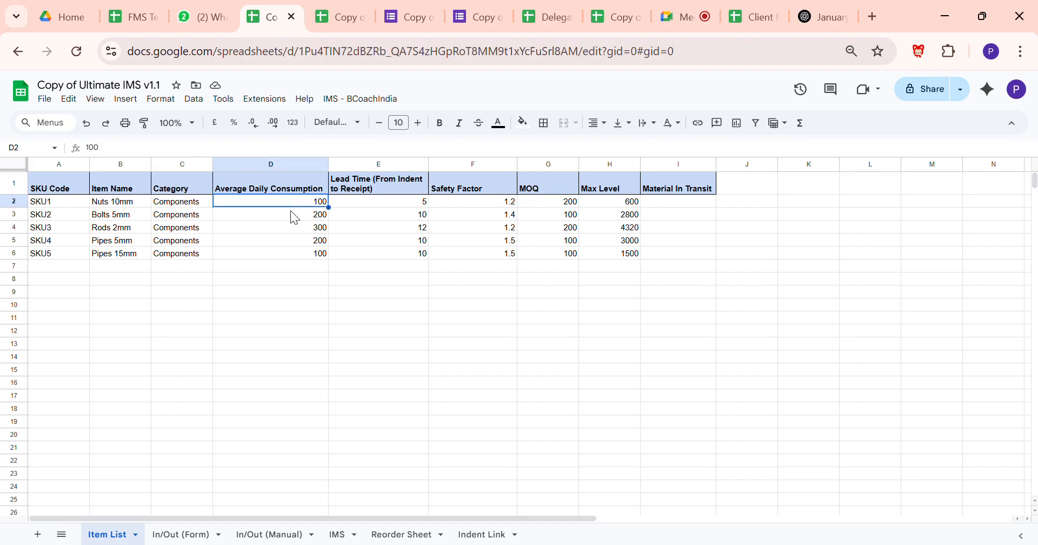
left_click(298, 254)
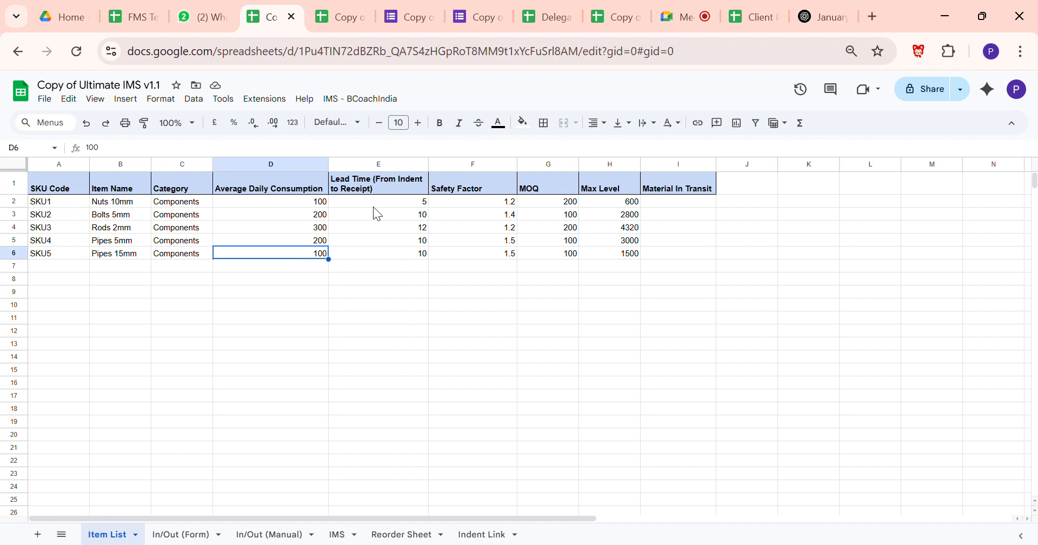
left_click(372, 204)
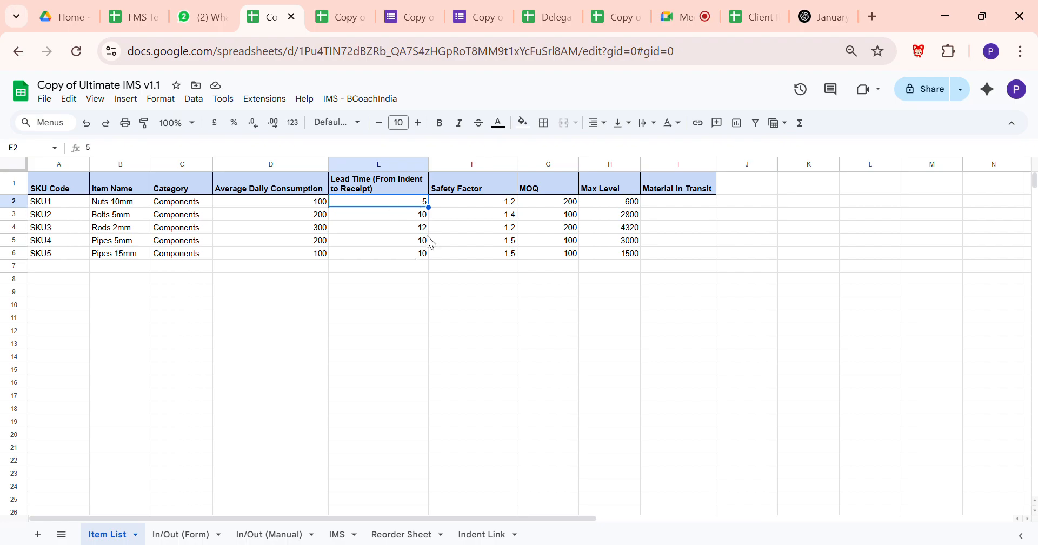
left_click(481, 203)
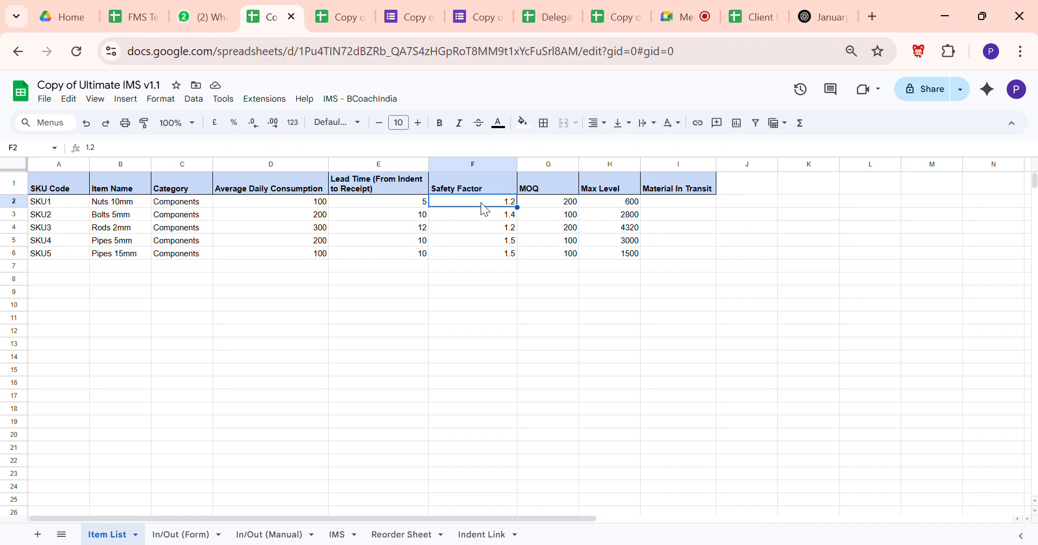
left_click(551, 207)
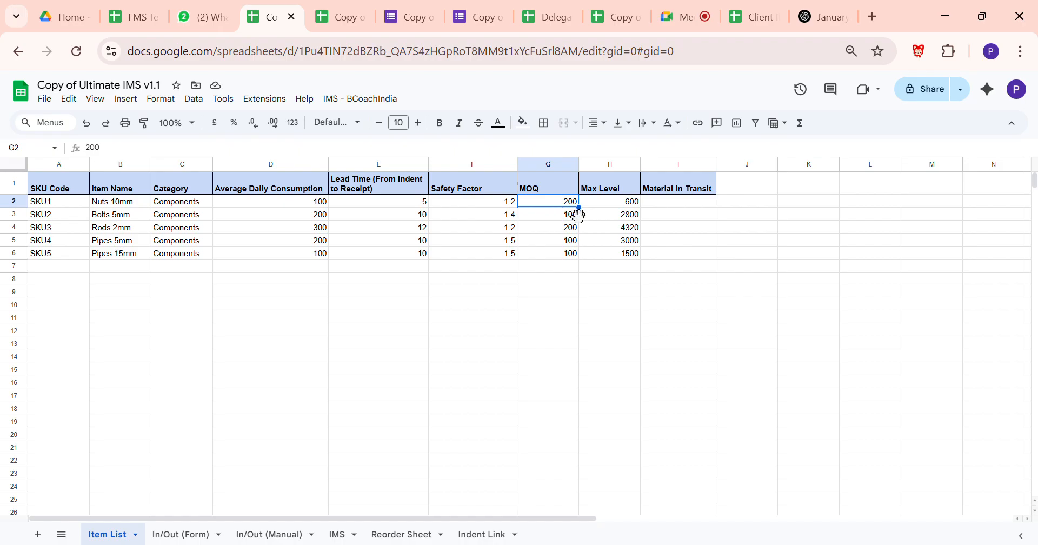
left_click(547, 230)
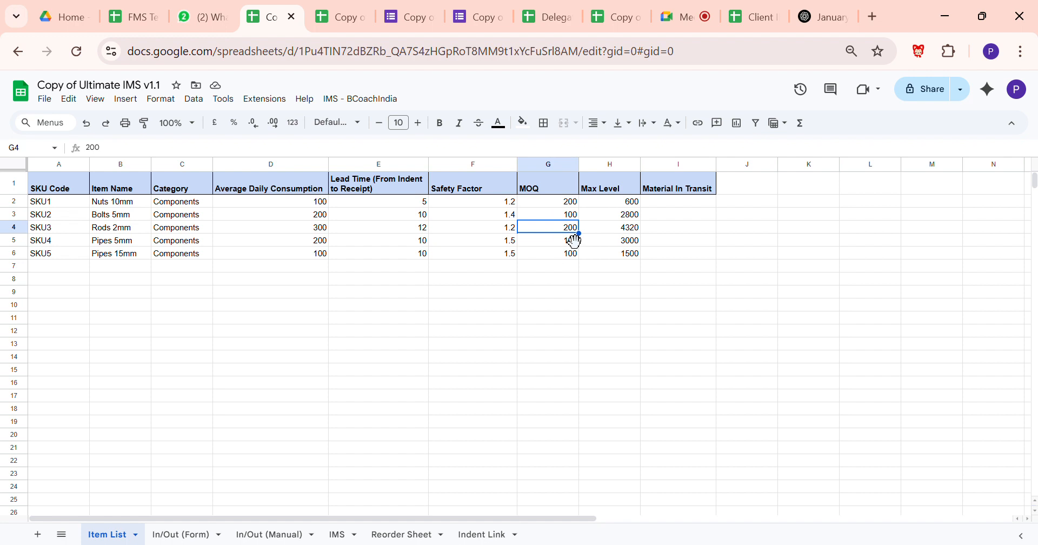
left_click(614, 212)
left_click(616, 203)
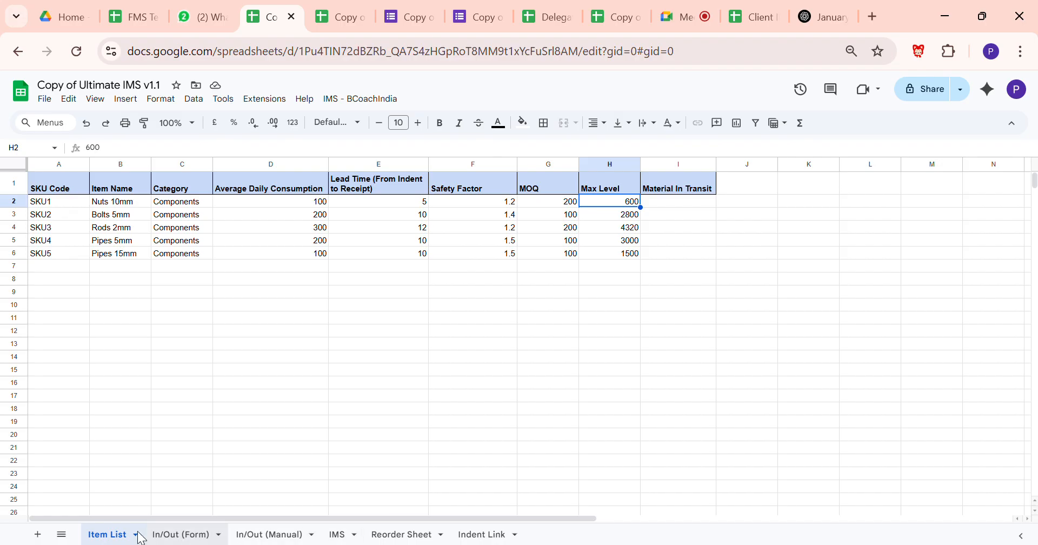
Step: Open the IMS sheet, run Authorise Sheet and grant the attached script permission to run
left_click(351, 541)
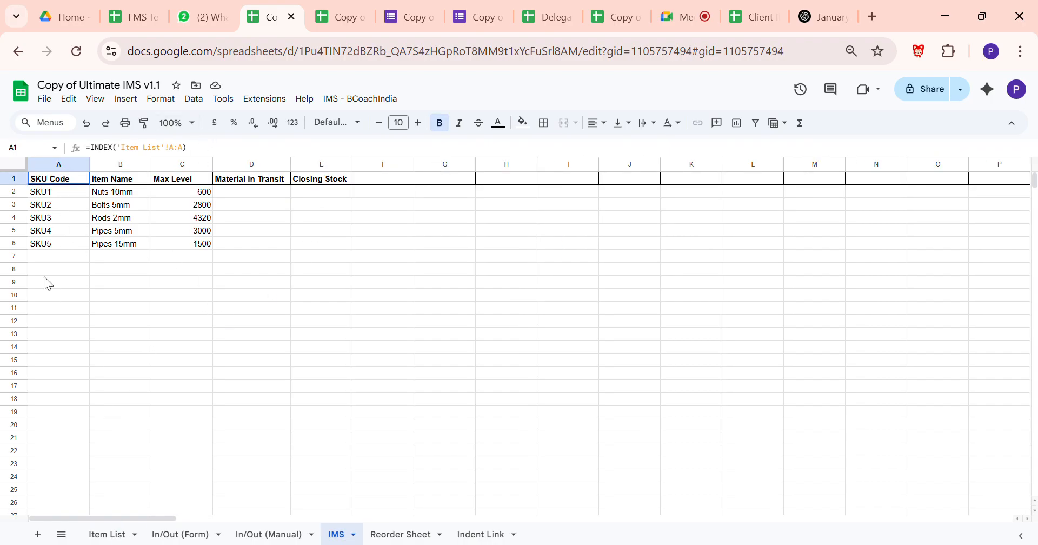
left_click(329, 187)
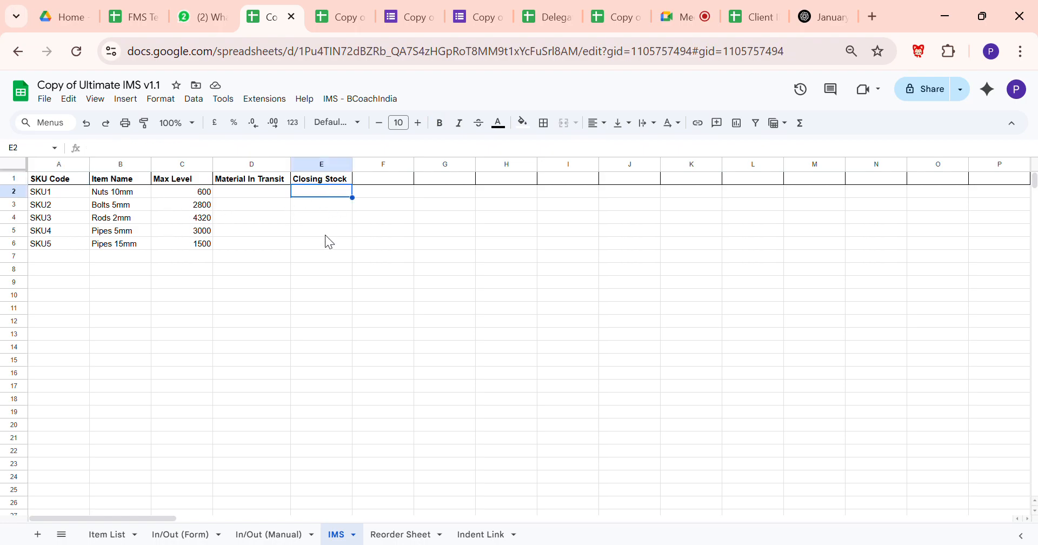
left_click(367, 102)
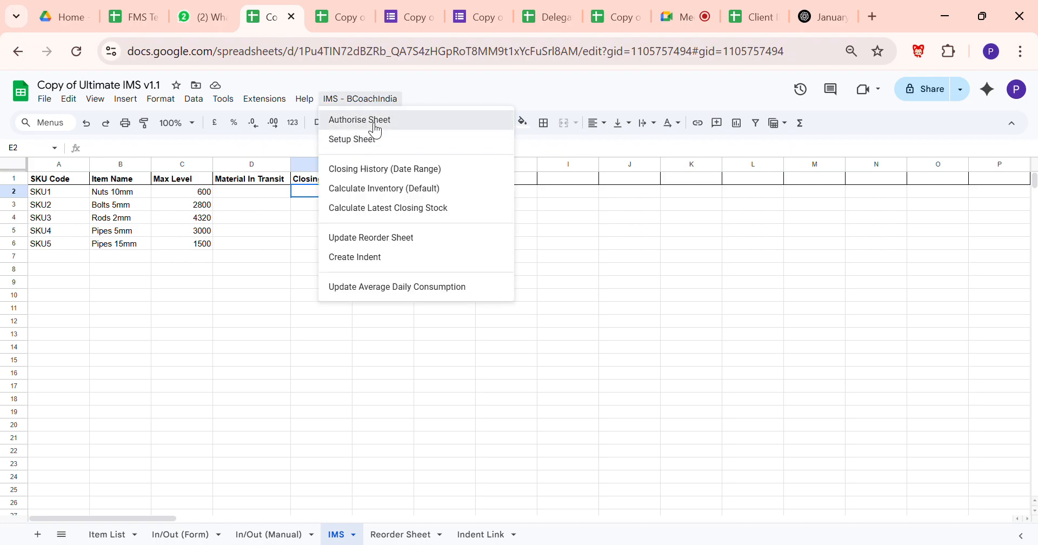
left_click(376, 126)
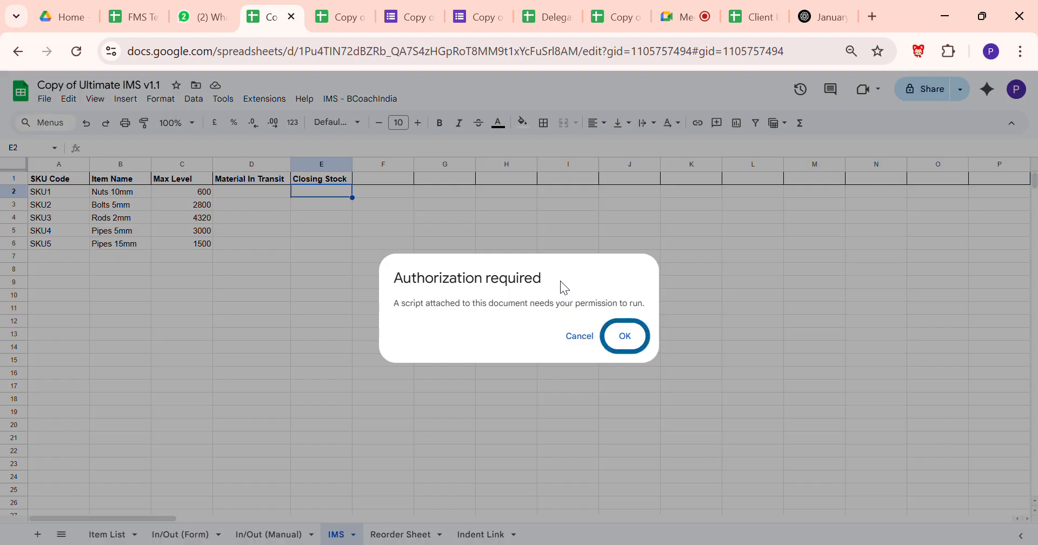
left_click(624, 330)
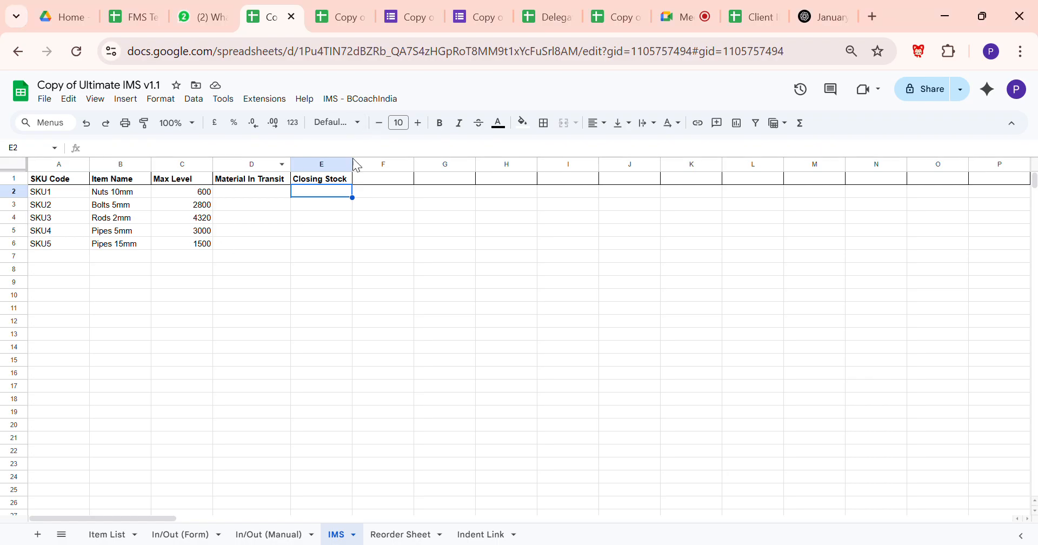
Step: Run Setup Sheet, then calculate the latest closing stock for the items on the IMS sheet
left_click(392, 102)
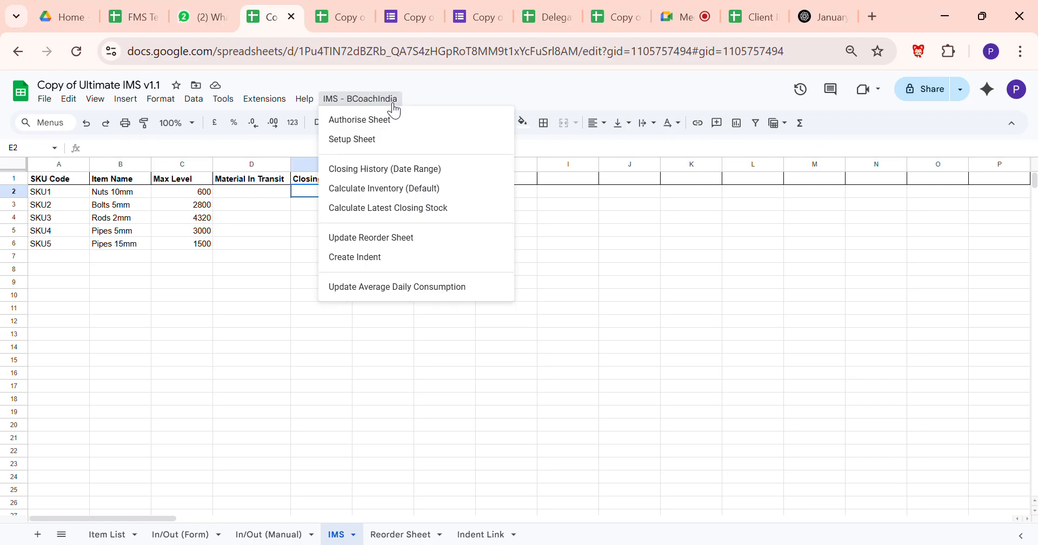
left_click(367, 141)
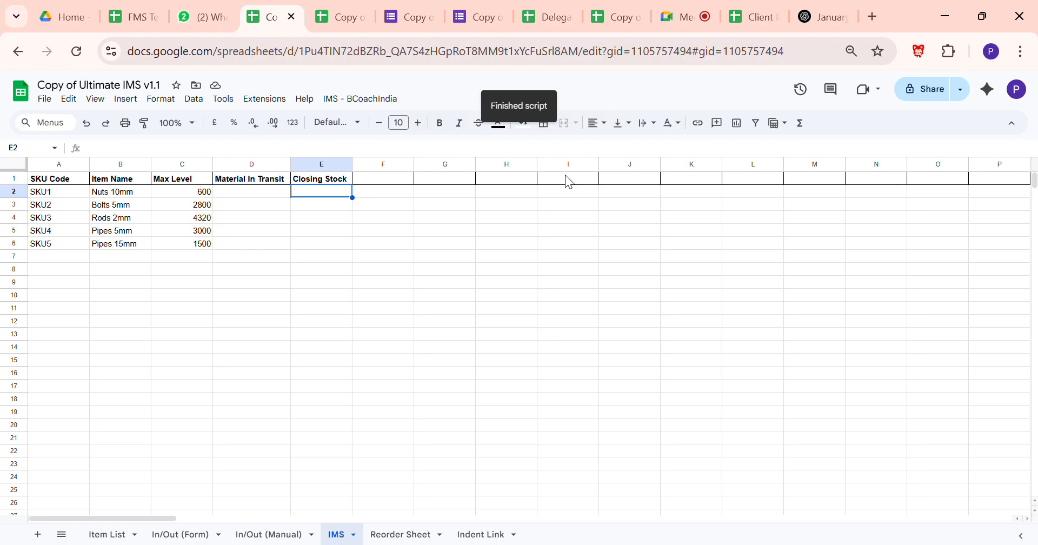
left_click(372, 99)
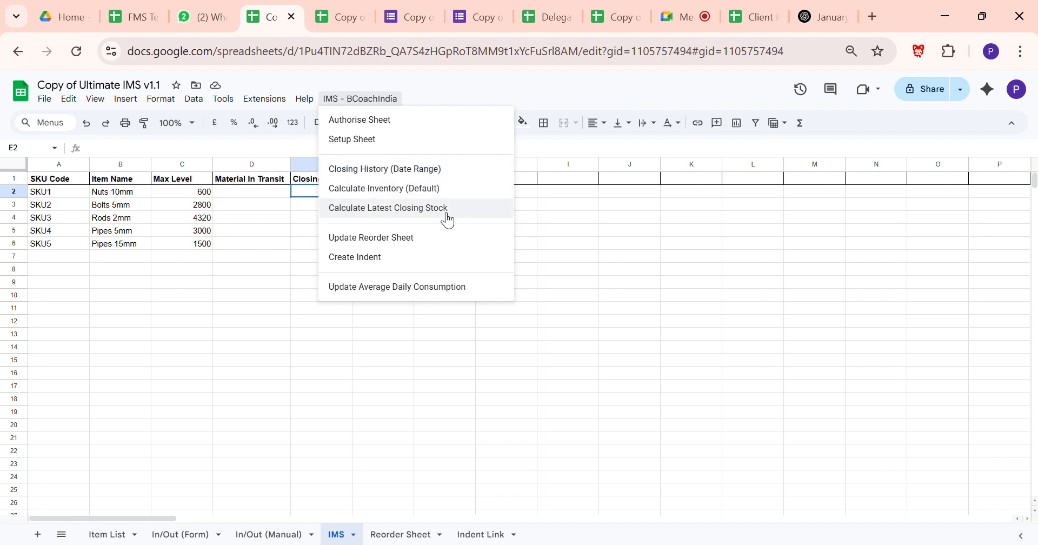
left_click(424, 215)
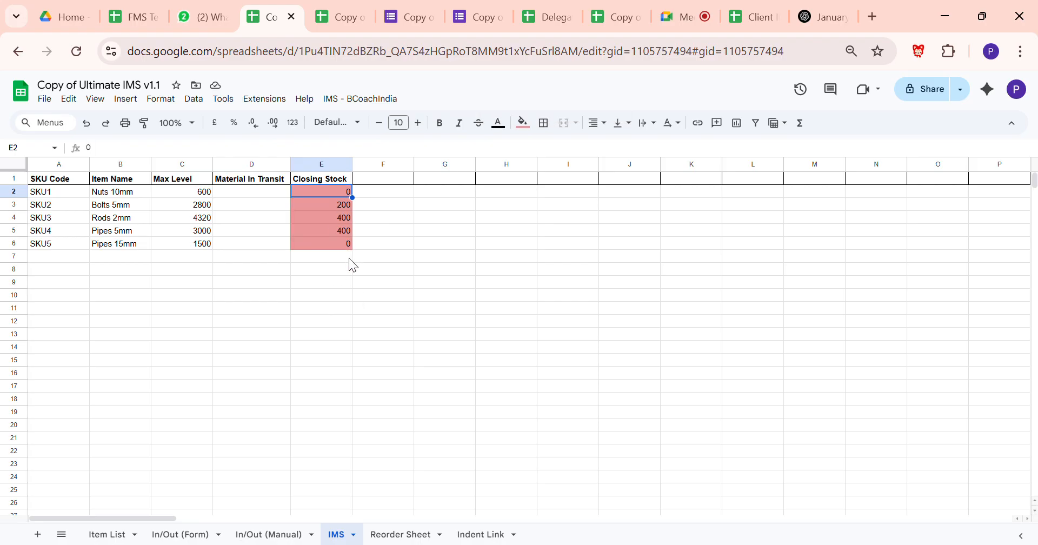
Step: Generate the closing history for the date range 01/03/2024 to 01/04/2024 on the IMS sheet
left_click(383, 101)
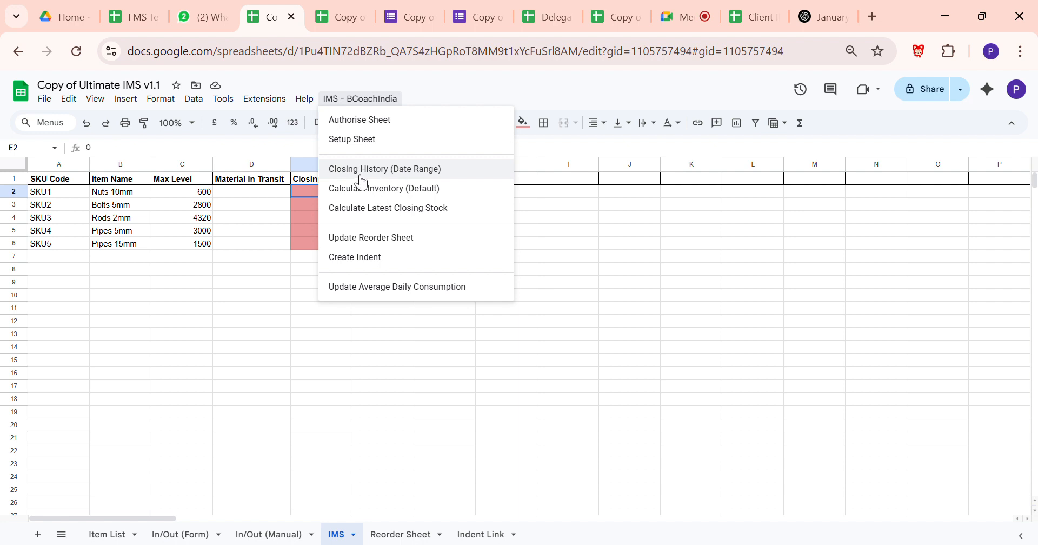
left_click(398, 176)
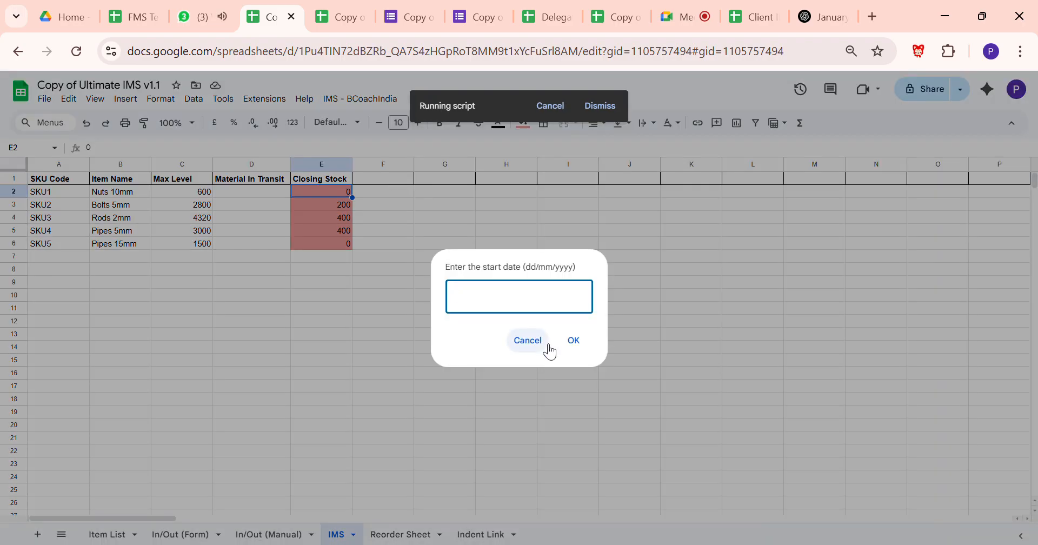
type("01-")
key("BackSpace")
type("/03/20")
type("4")
left_click(574, 341)
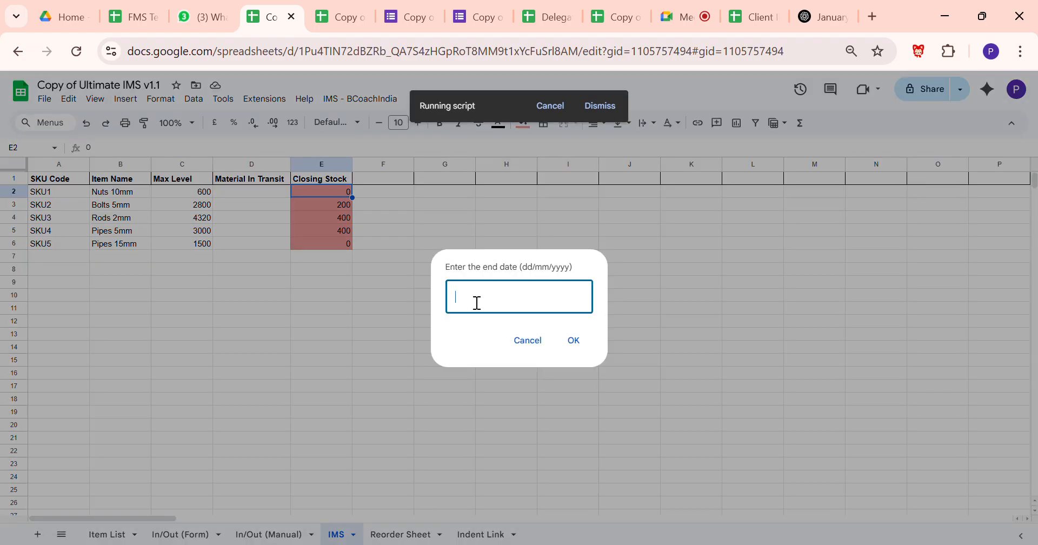
type("01/04/29")
key("BackSpace")
type("024")
left_click(575, 342)
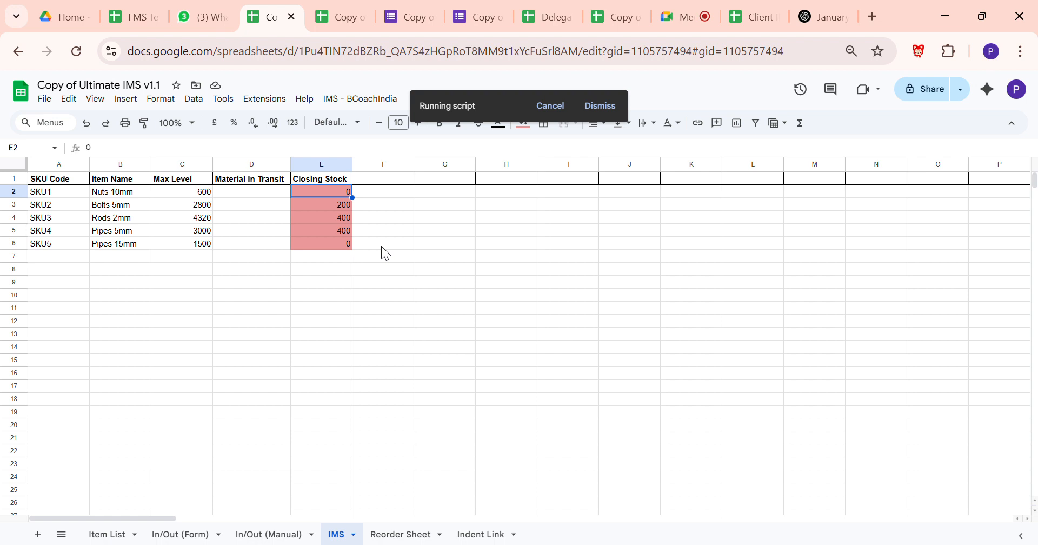
Step: Review the daily closing stock columns across the whole generated date range on the IMS sheet
left_click(406, 219)
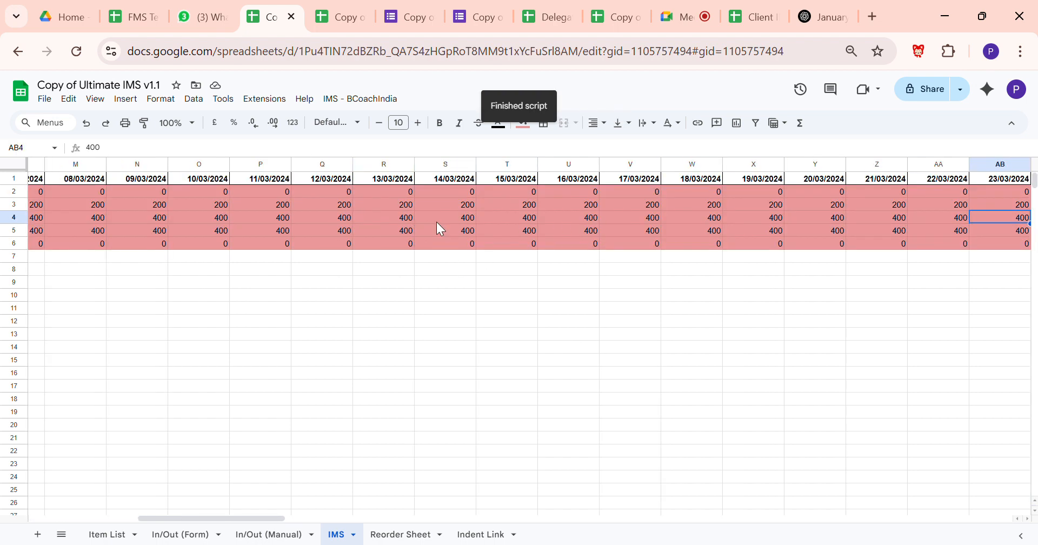
key("Right")
key("Right")
key("Right")
key("Right")
key("Right")
key("Right")
key("Right")
key("Right")
key("Right")
key("Right")
key("Right")
key("Right")
key("Right")
key("Right")
key("Right")
key("Right")
key("Right")
key("Right")
key("Right")
key("Right")
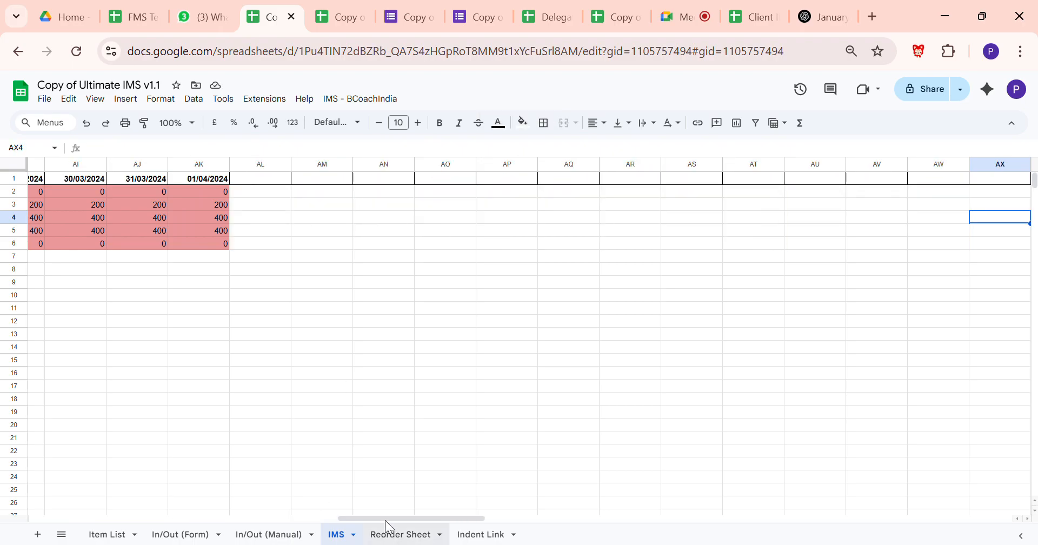
left_click_drag(392, 518, 84, 518)
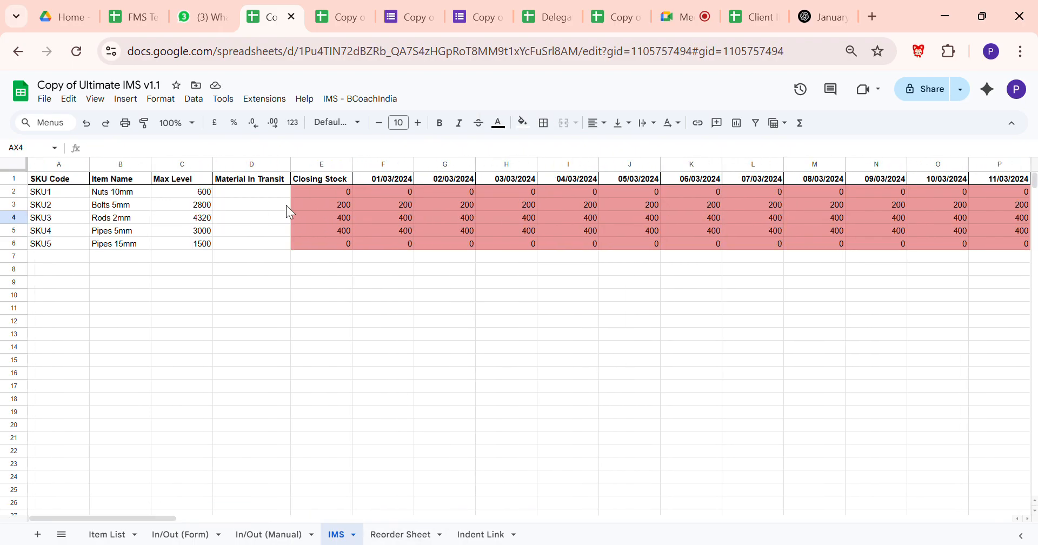
Step: Run Calculate Inventory (Default) to fill the IMS sheet with the default range of daily closing stock
left_click(360, 99)
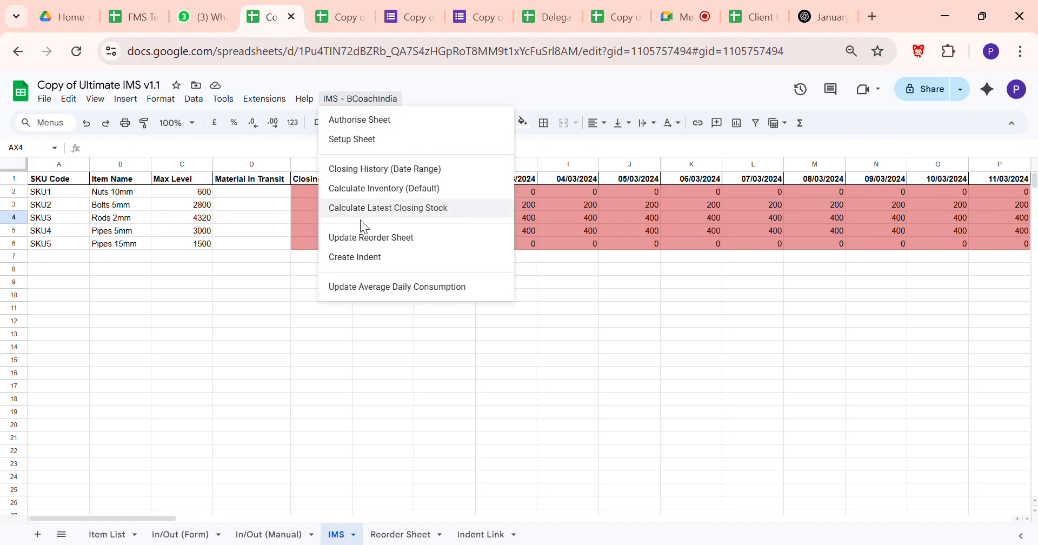
left_click(405, 194)
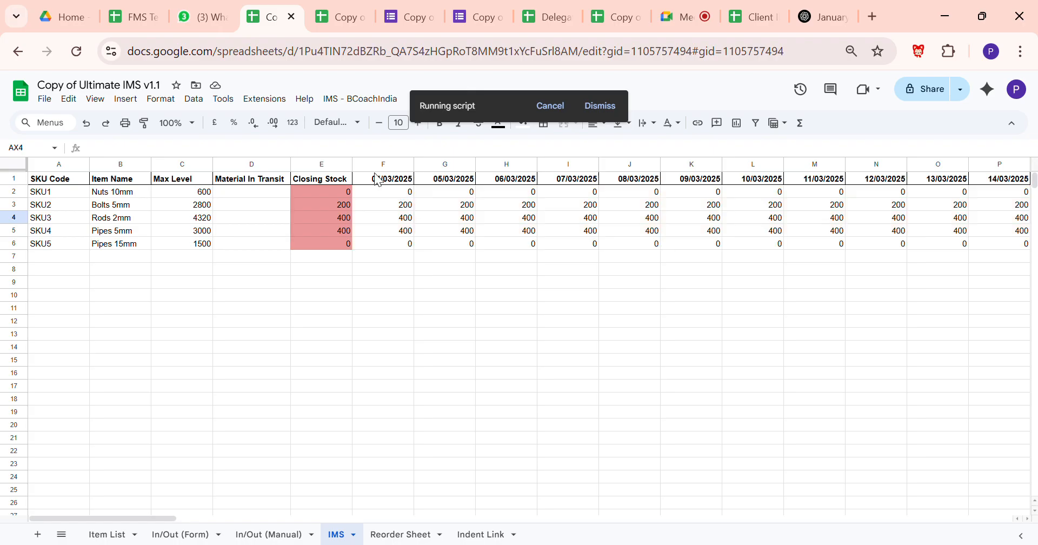
left_click(393, 325)
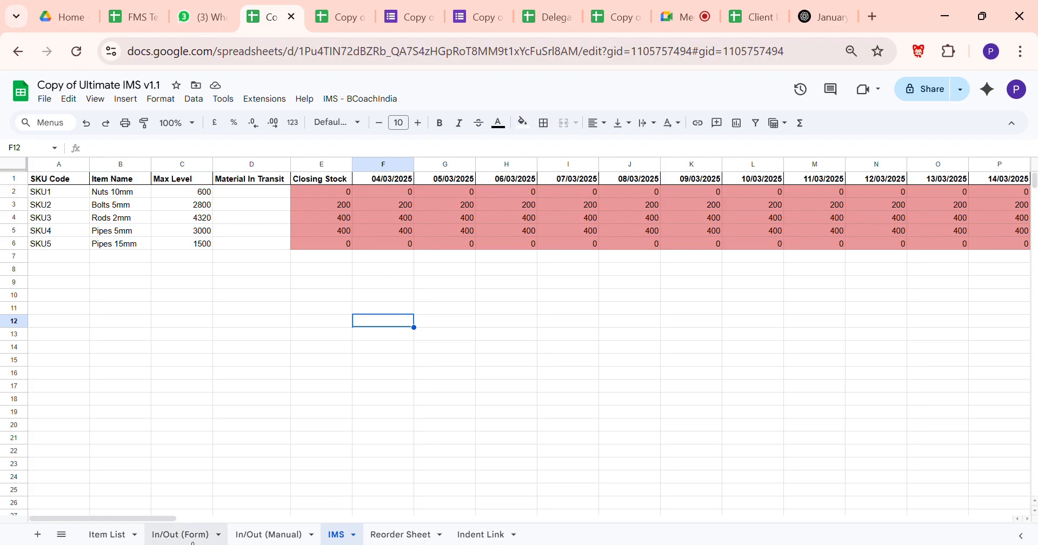
Step: Review the SKU, In/Out, Date and Quantity entry columns on the In/Out (Manual) sheet, then view the In/Out (Form) sheet
left_click(265, 534)
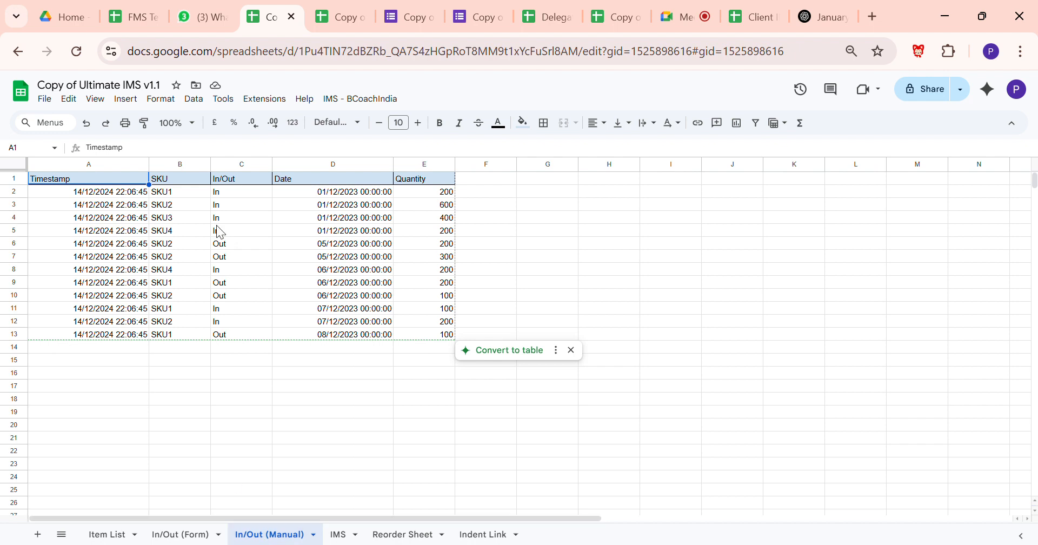
left_click(139, 349)
left_click(168, 348)
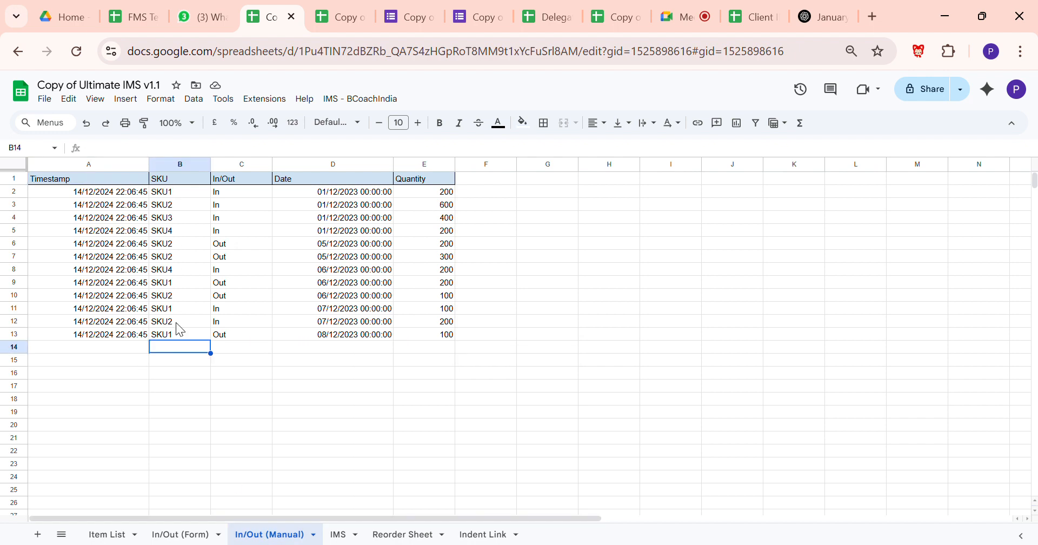
left_click(248, 350)
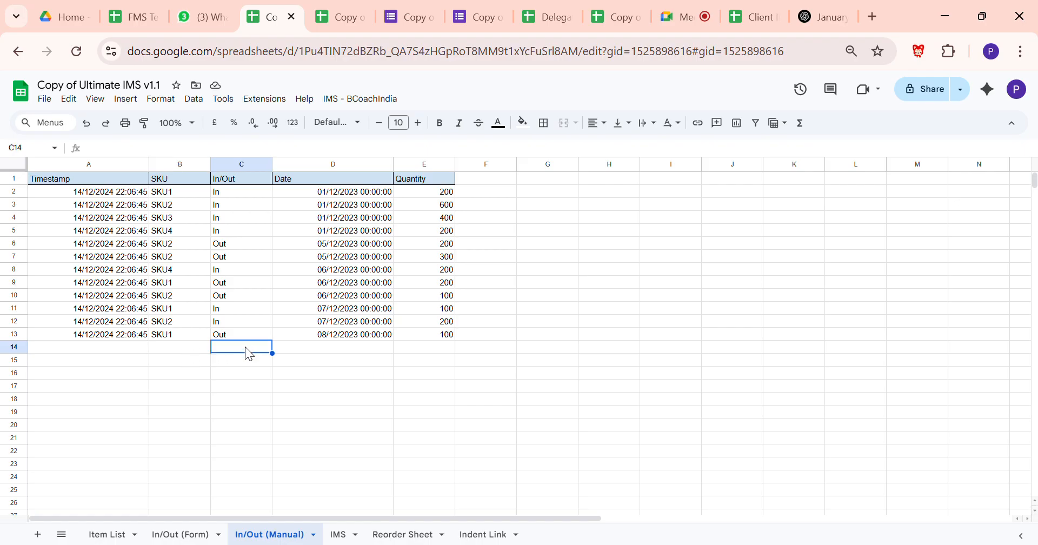
left_click(319, 349)
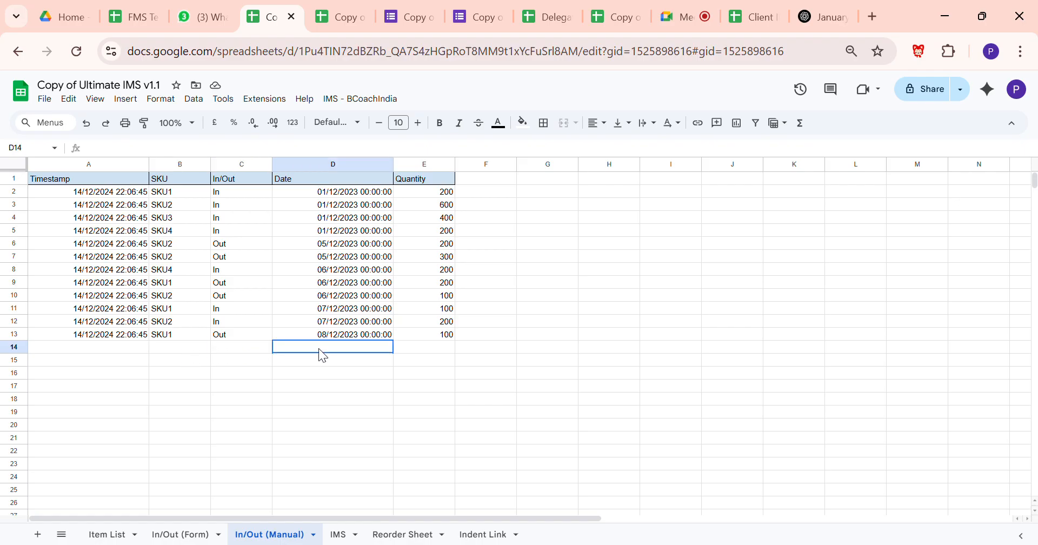
left_click(417, 355)
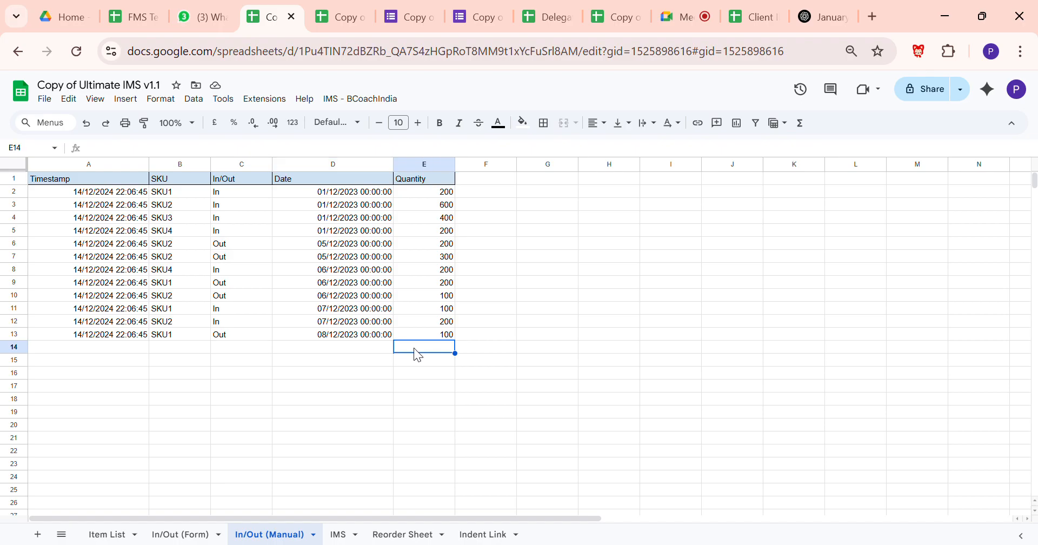
left_click(449, 386)
left_click(444, 366)
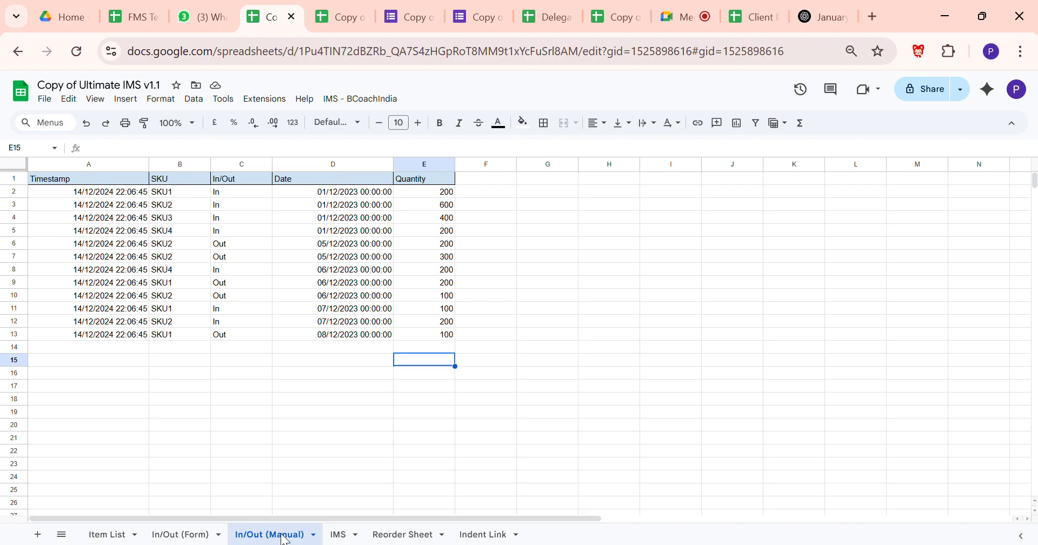
left_click(234, 349)
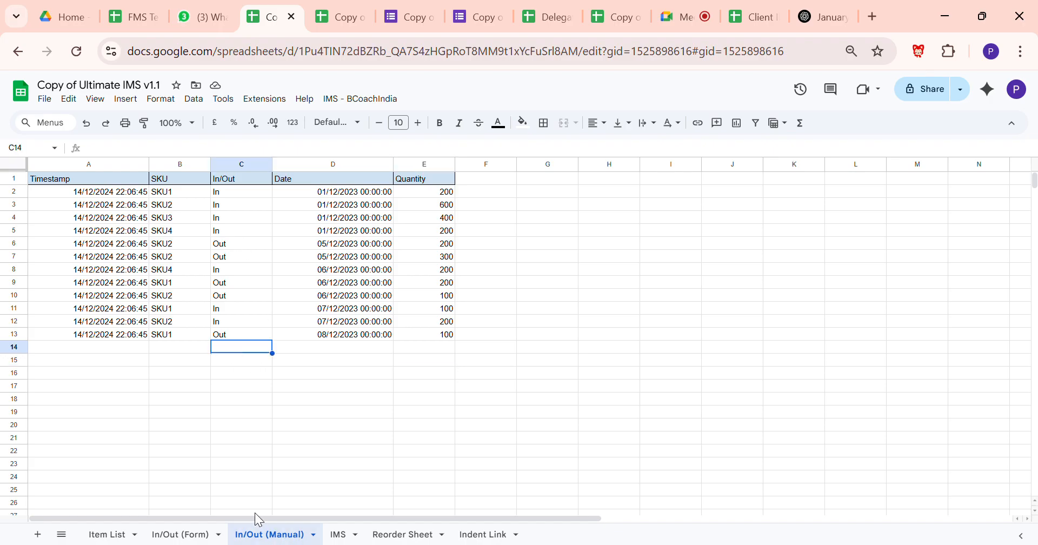
left_click(198, 533)
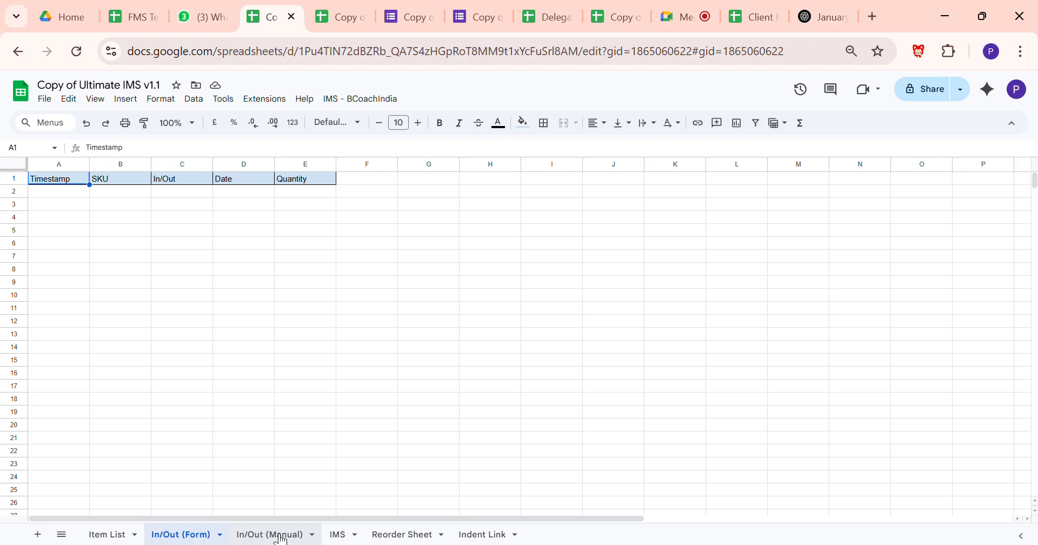
Step: Run Update Reorder Sheet to refresh the reorder quantities on the Reorder Sheet
left_click(338, 535)
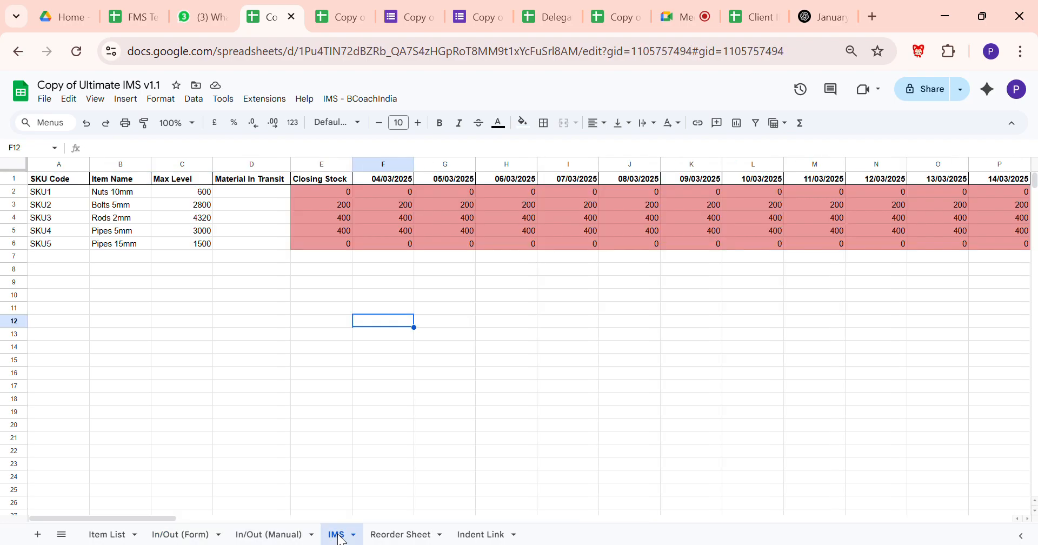
left_click(400, 535)
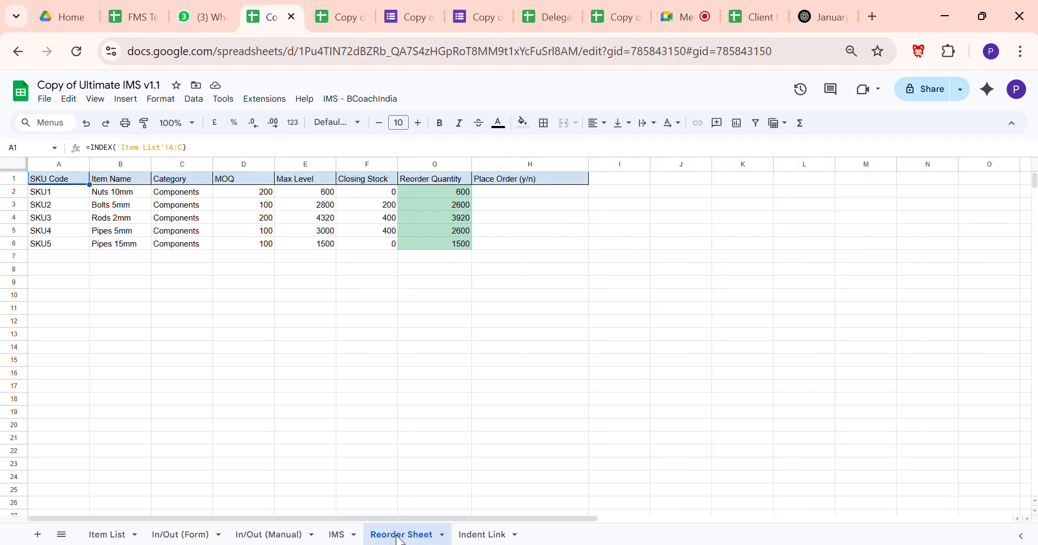
left_click(427, 193)
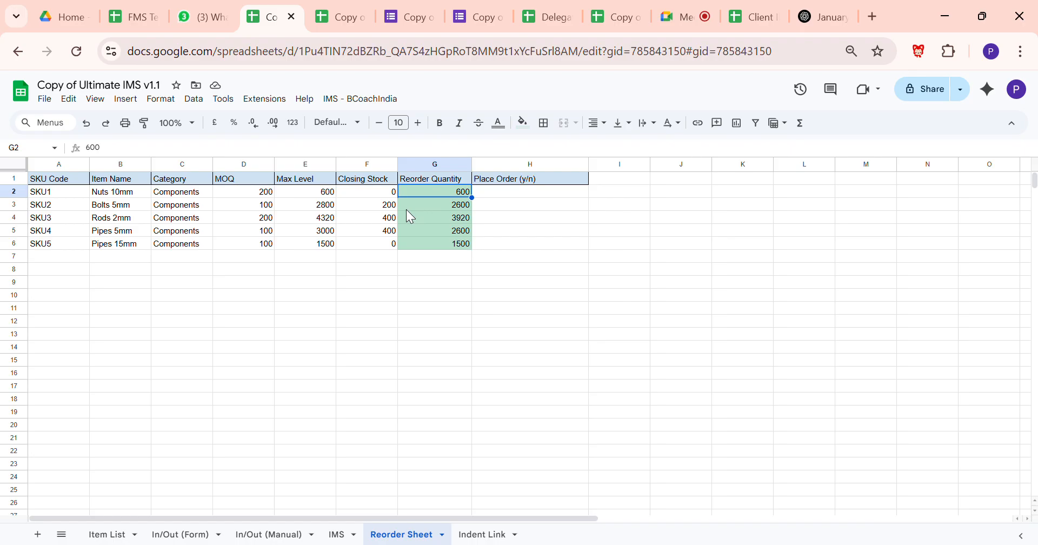
left_click(379, 99)
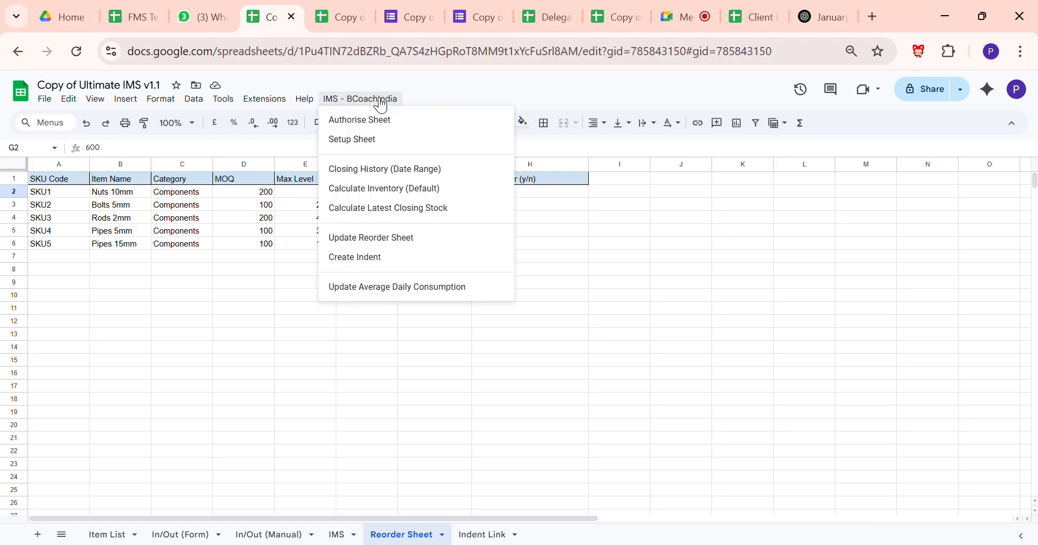
left_click(389, 239)
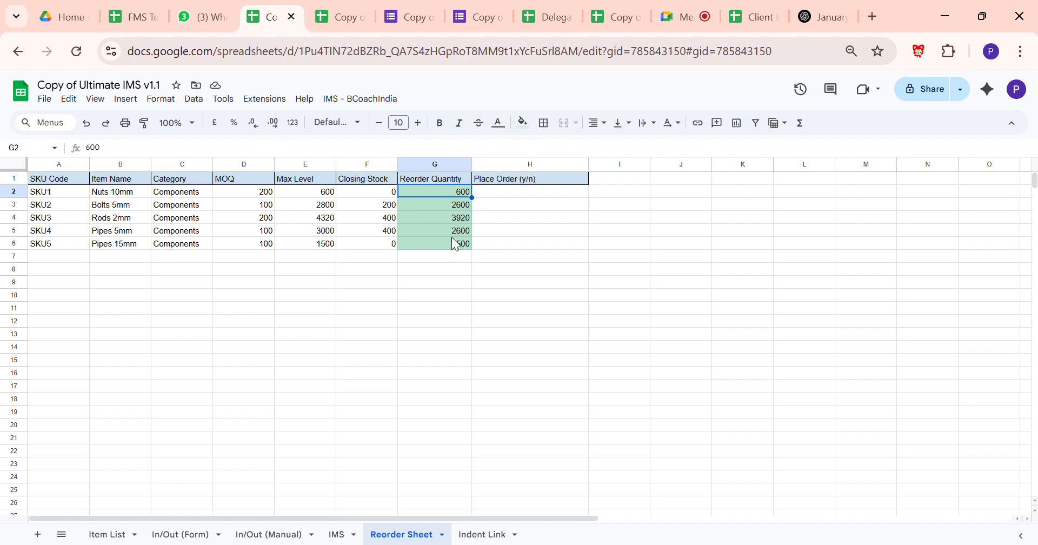
Step: Mark SKU1 (Nuts 10mm) for ordering with Y in the Place Order column of the Reorder Sheet
left_click(529, 205)
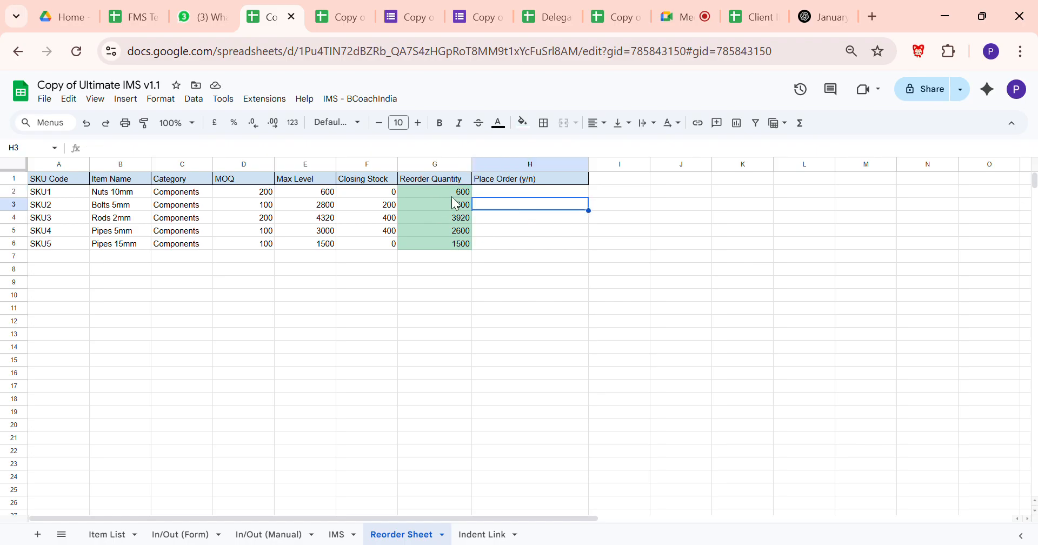
left_click(512, 191)
type("Y")
key("Return")
Step: Run Create Indent for the item marked on the Reorder Sheet, then check its entry and approval on the Indent Link sheet
left_click(475, 534)
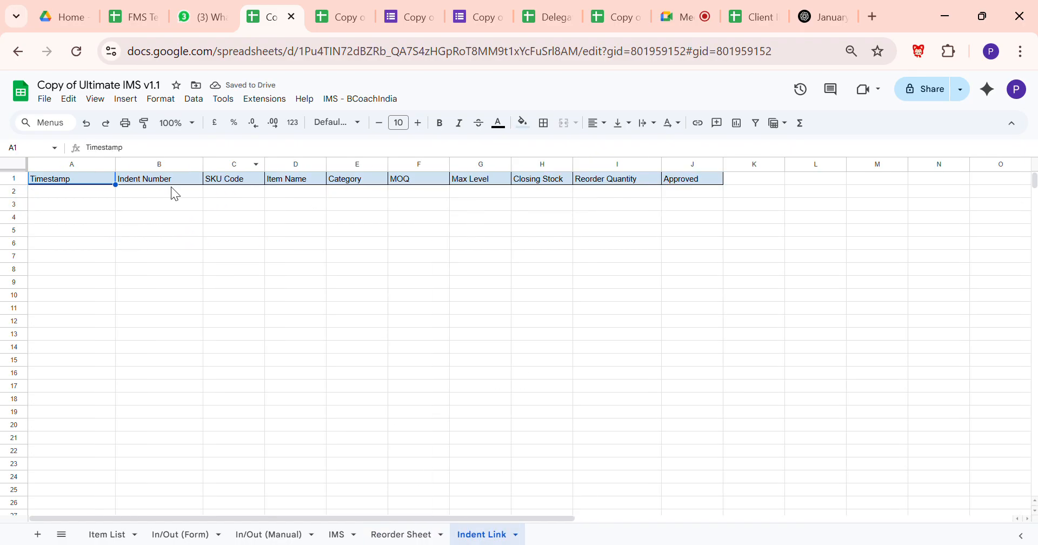
left_click(401, 534)
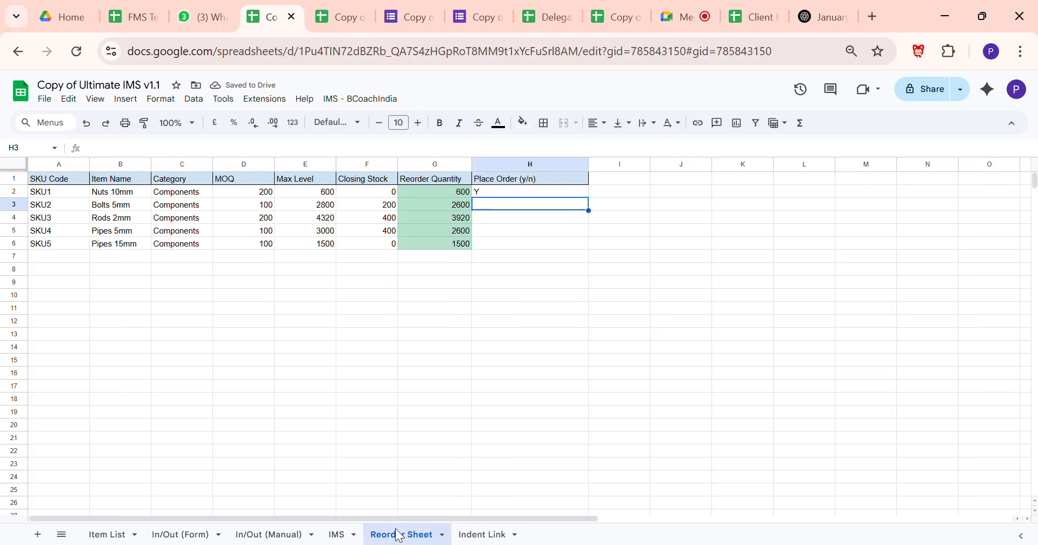
left_click(371, 103)
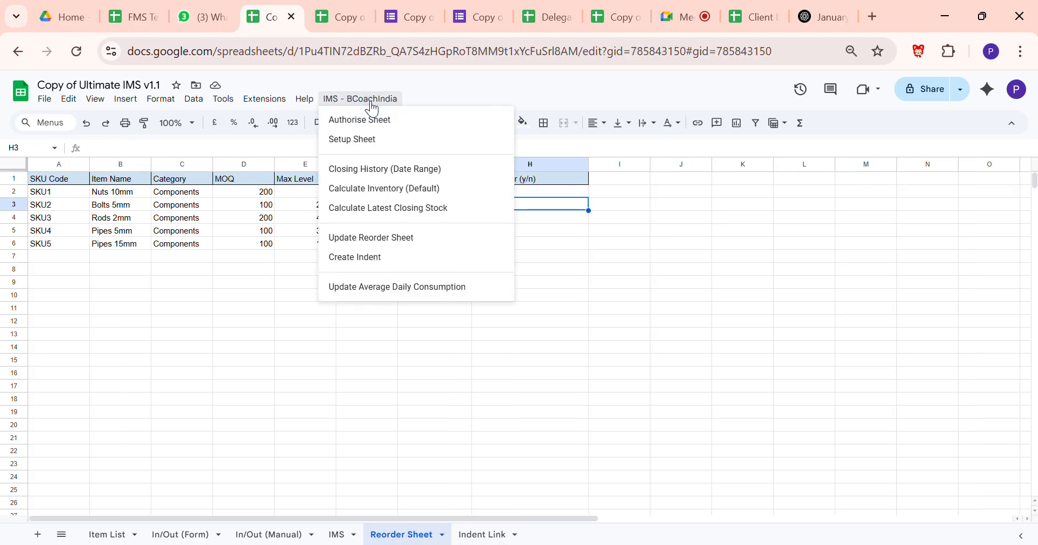
left_click(378, 258)
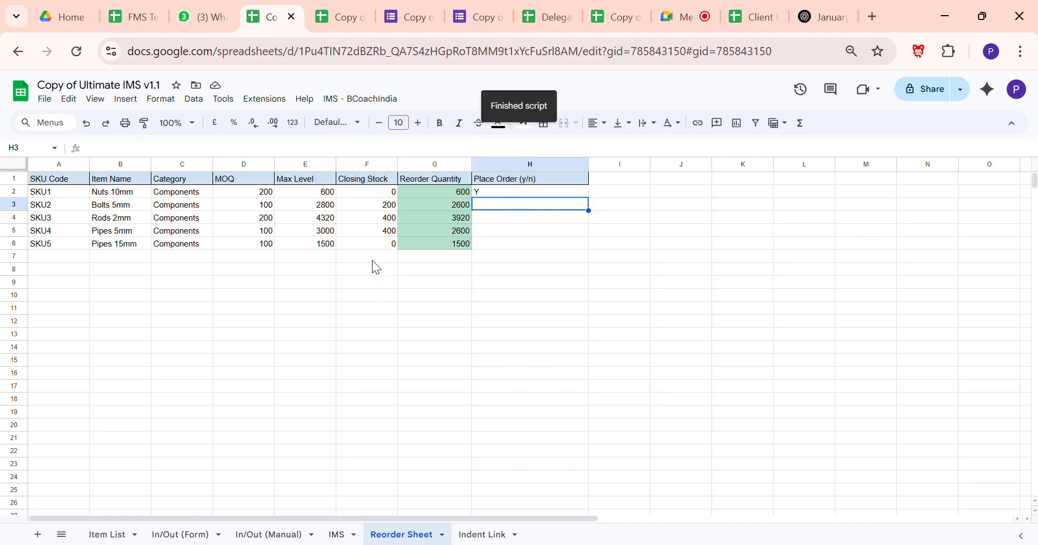
left_click(491, 535)
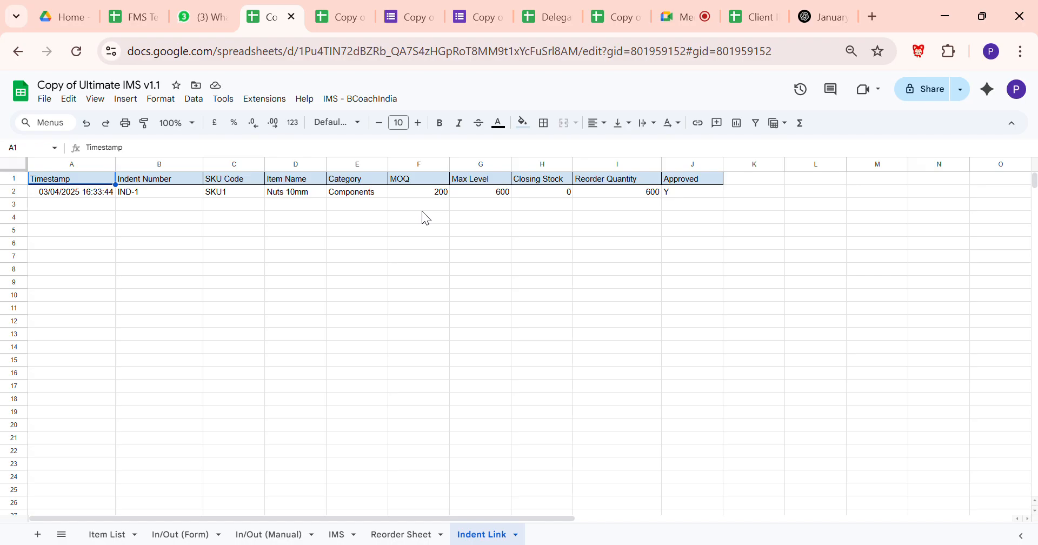
left_click(693, 196)
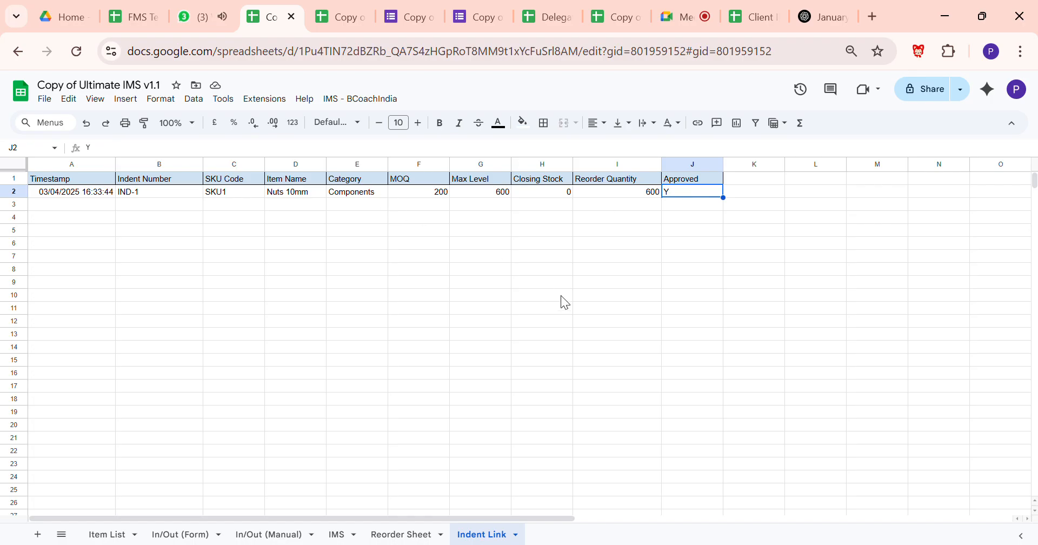
Step: Run Update Average Daily Consumption on the Item List sheet, using 3 days before today for the calculation
left_click(401, 534)
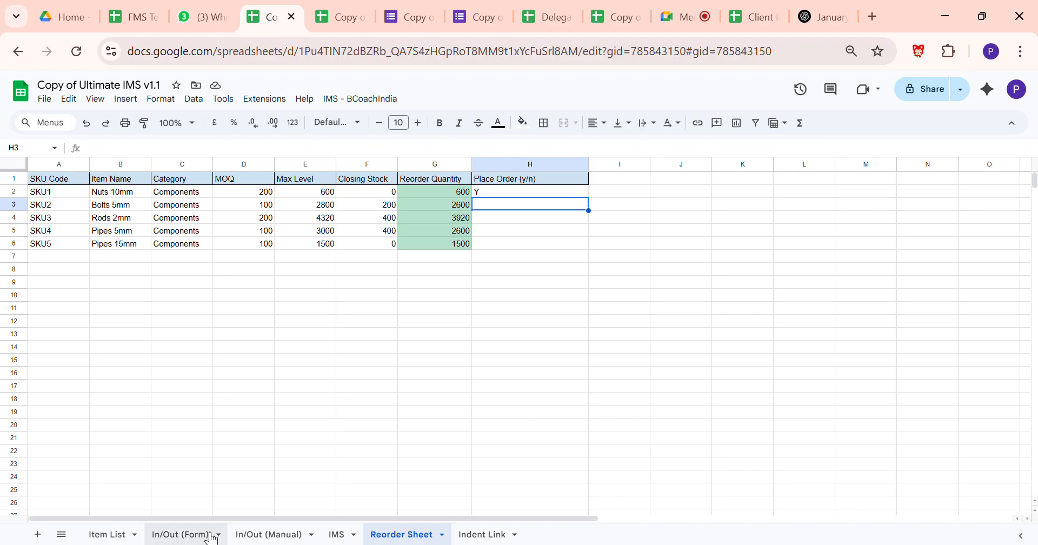
left_click(349, 537)
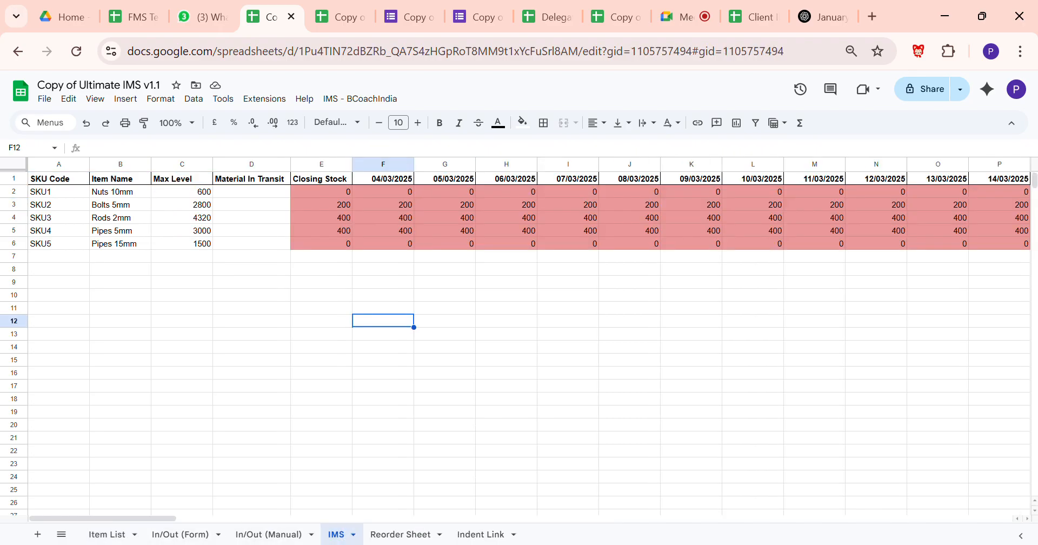
left_click(110, 535)
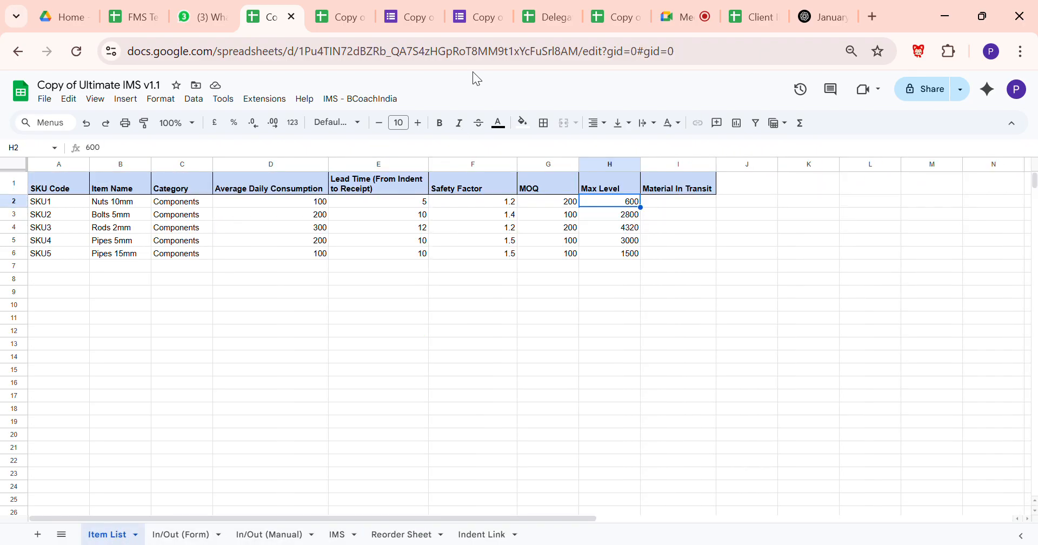
left_click(379, 101)
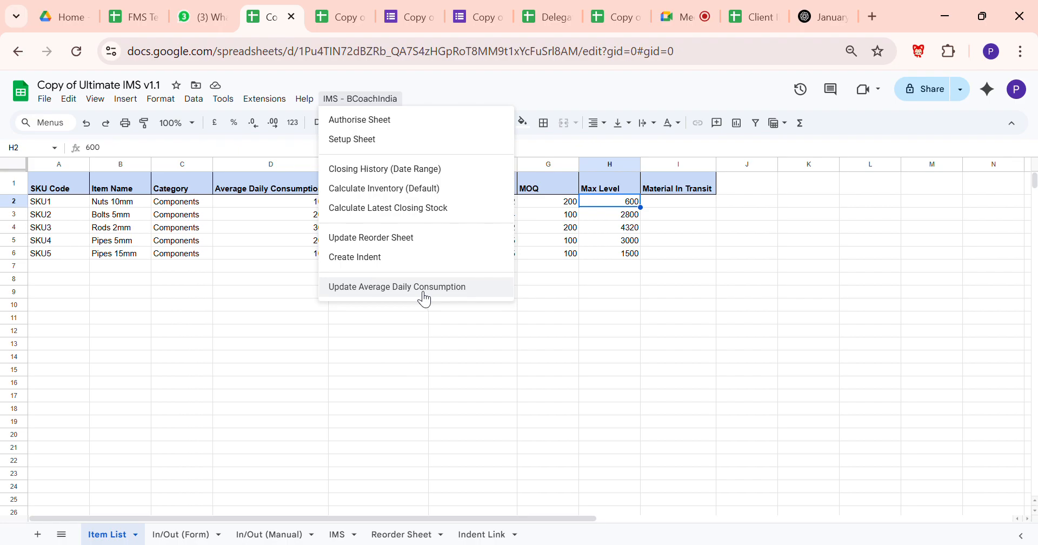
left_click(361, 287)
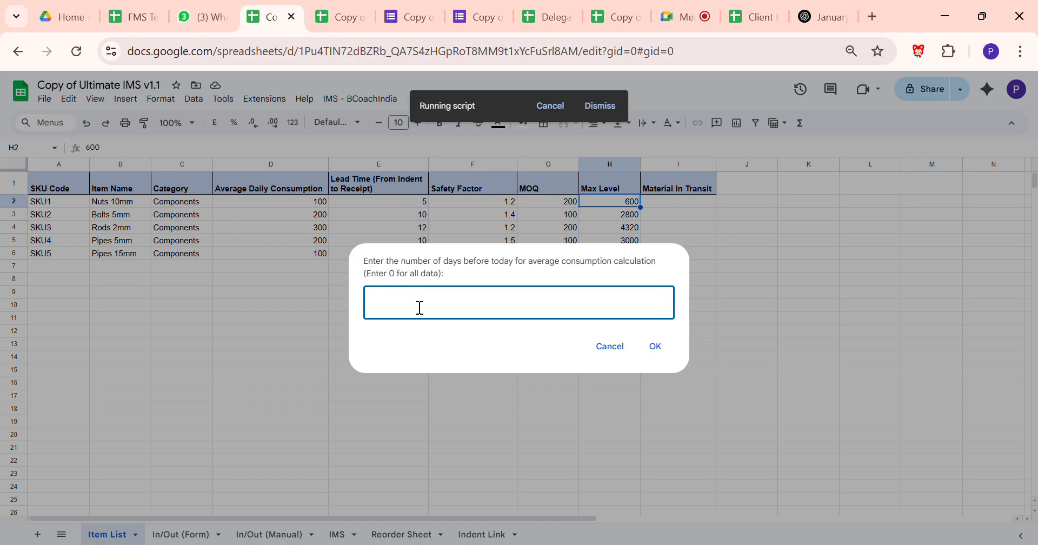
type("60")
key("BackSpace")
key("BackSpace")
type("3")
left_click(656, 347)
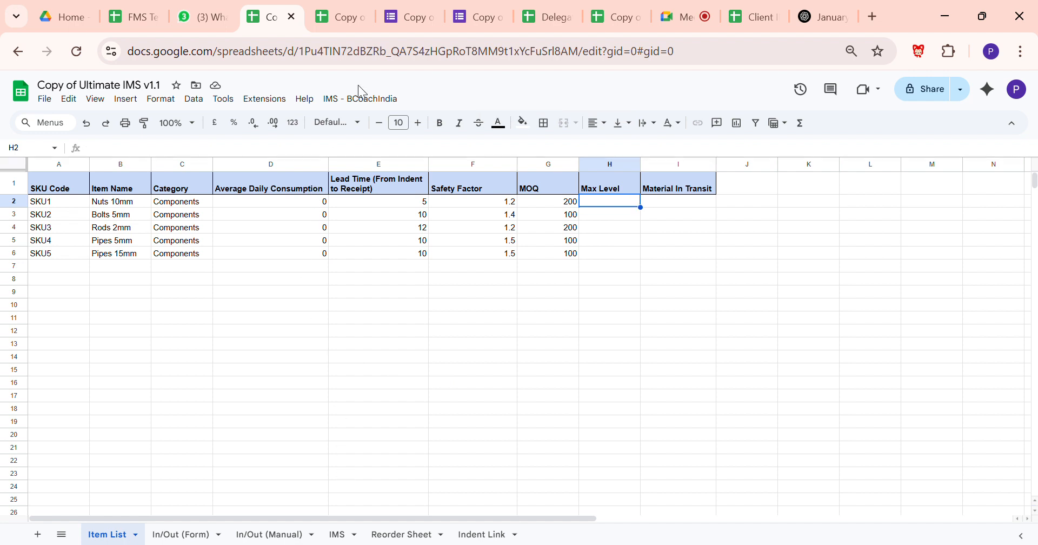
Step: Recalculate the Item List's average daily consumption over the last 90 days, then check the entries on both In/Out sheets
left_click(371, 99)
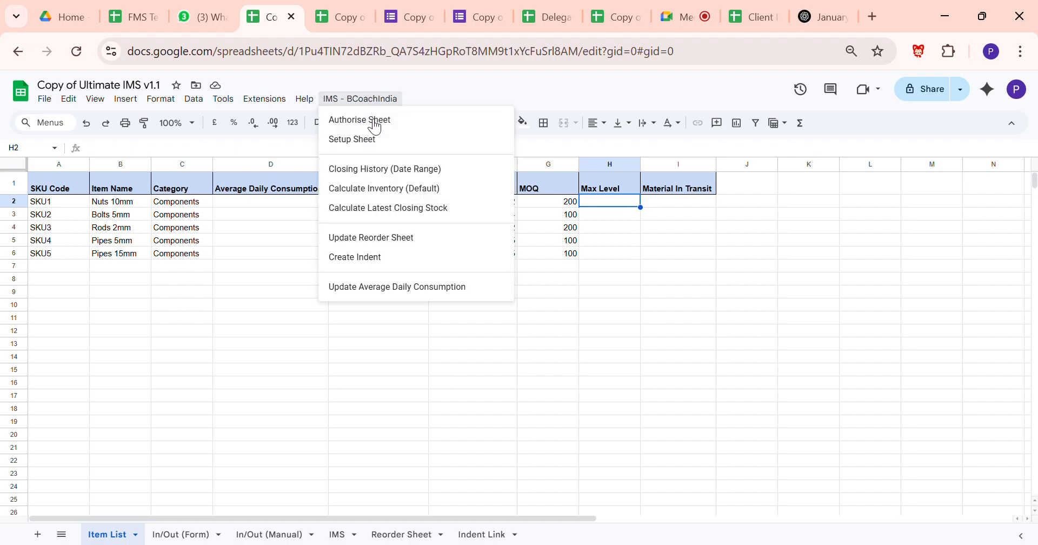
left_click(392, 290)
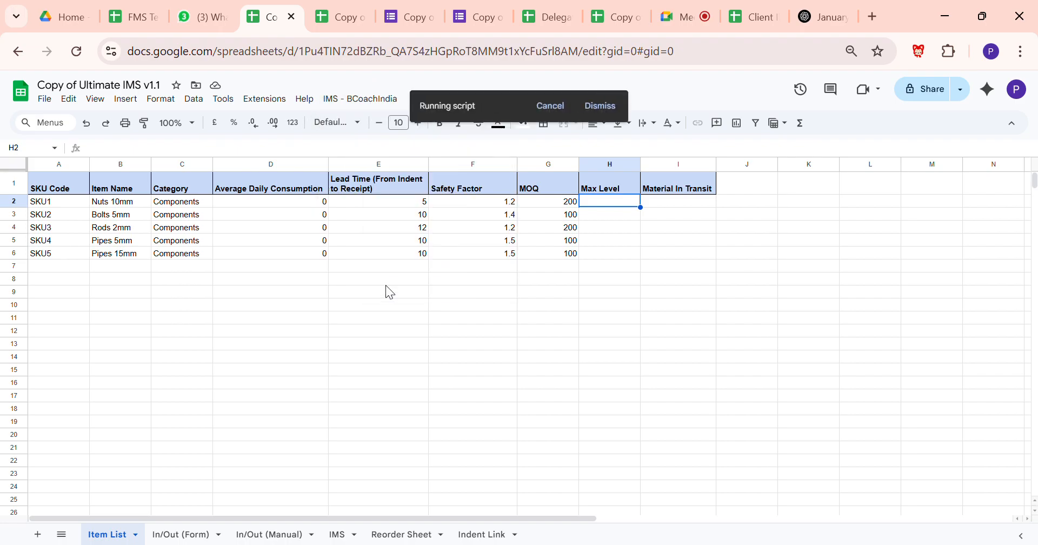
type("90")
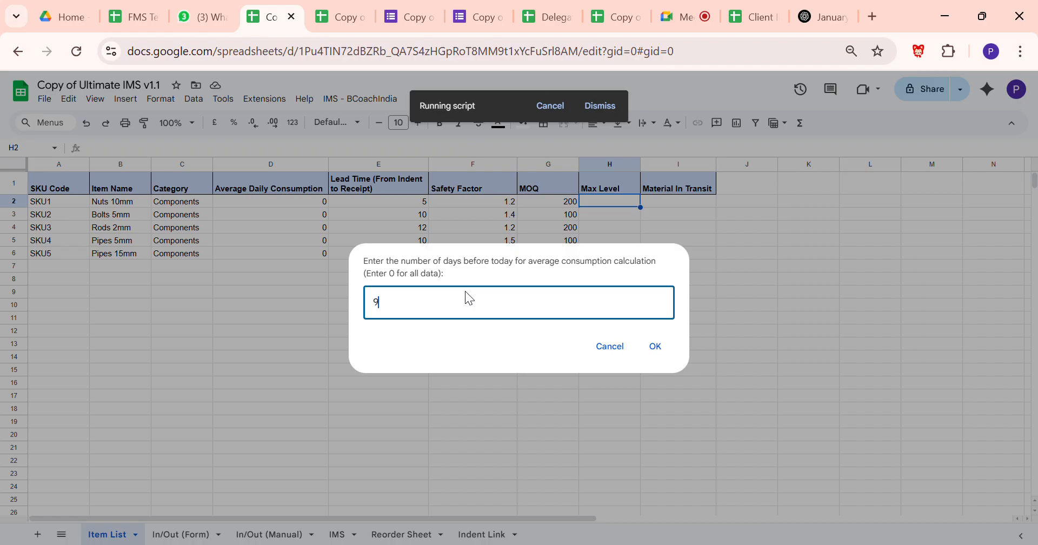
left_click(676, 348)
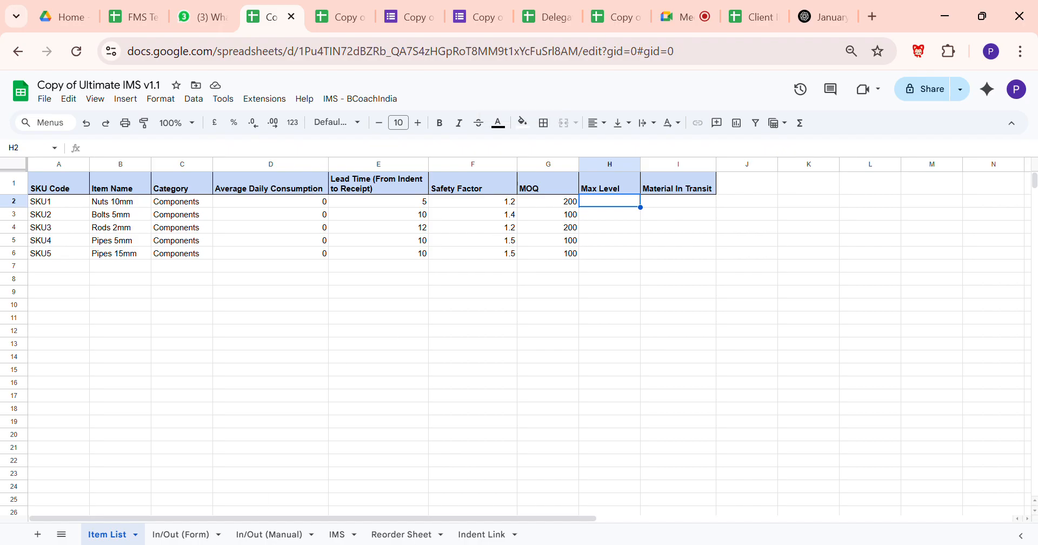
left_click(202, 535)
left_click(273, 535)
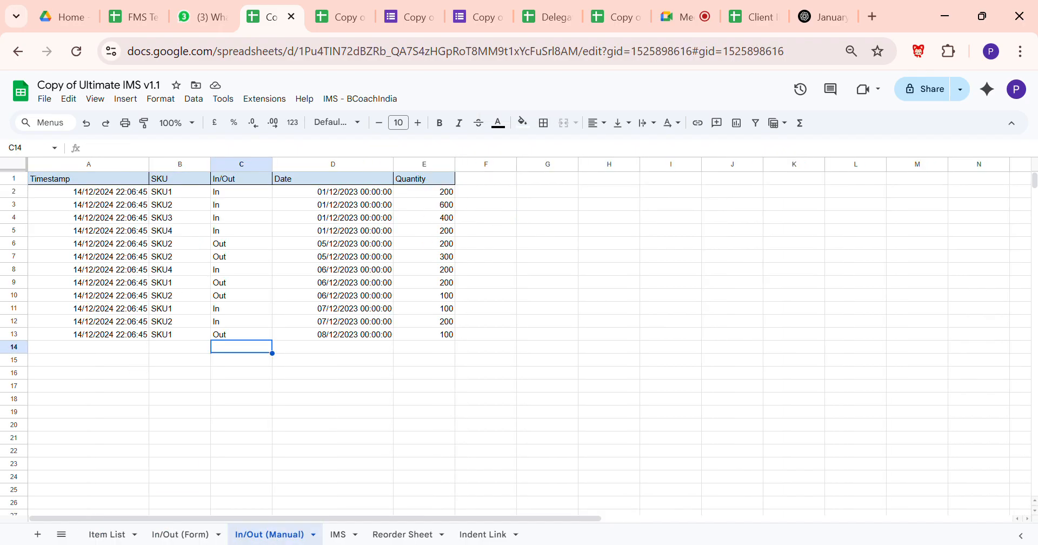
left_click(188, 537)
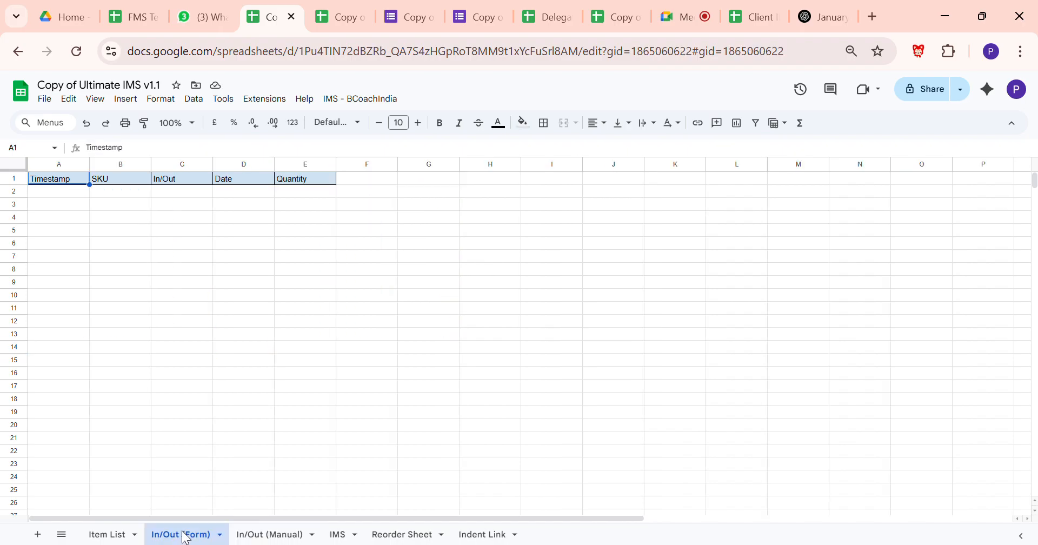
left_click(118, 532)
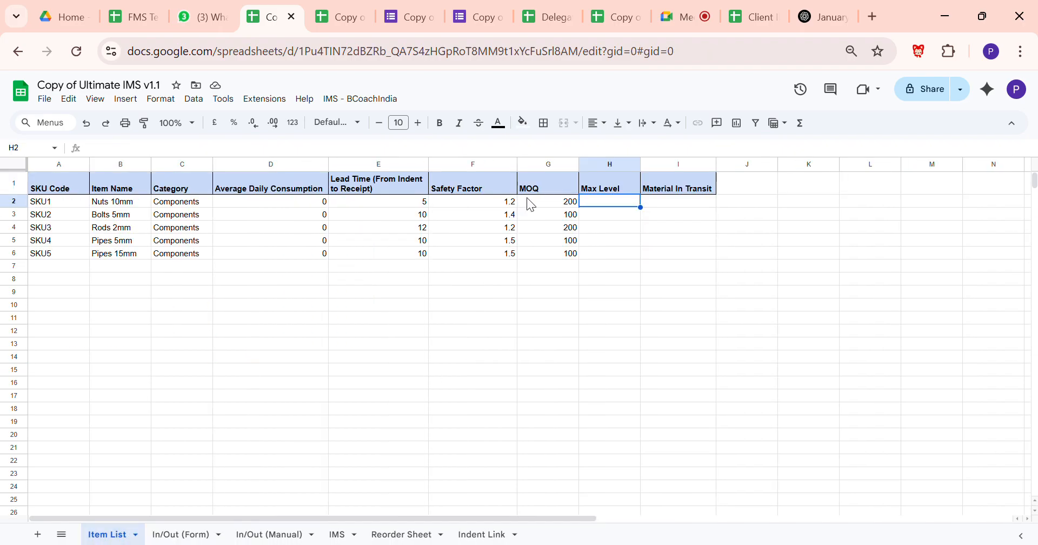